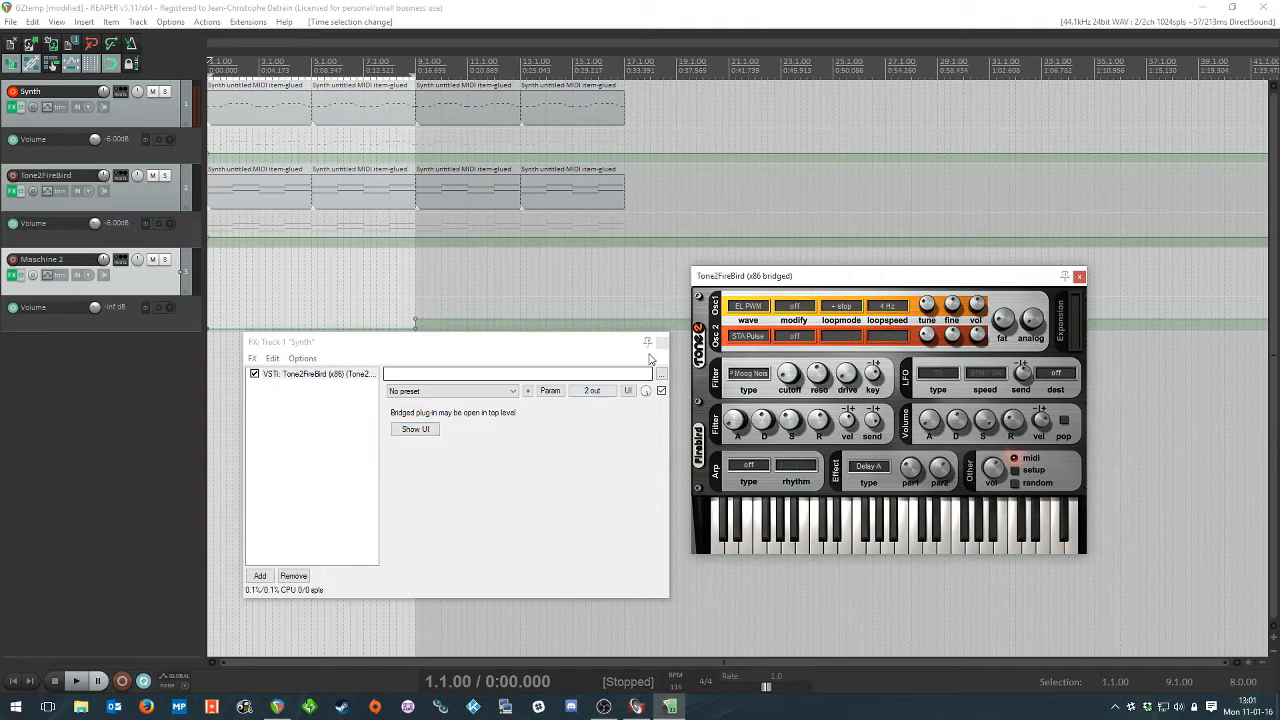
# Step: Examine the waveform and modify options of oscillator 1 and the available filter types in the Synth track's Firebird plugin
pyautogui.click(764, 308)
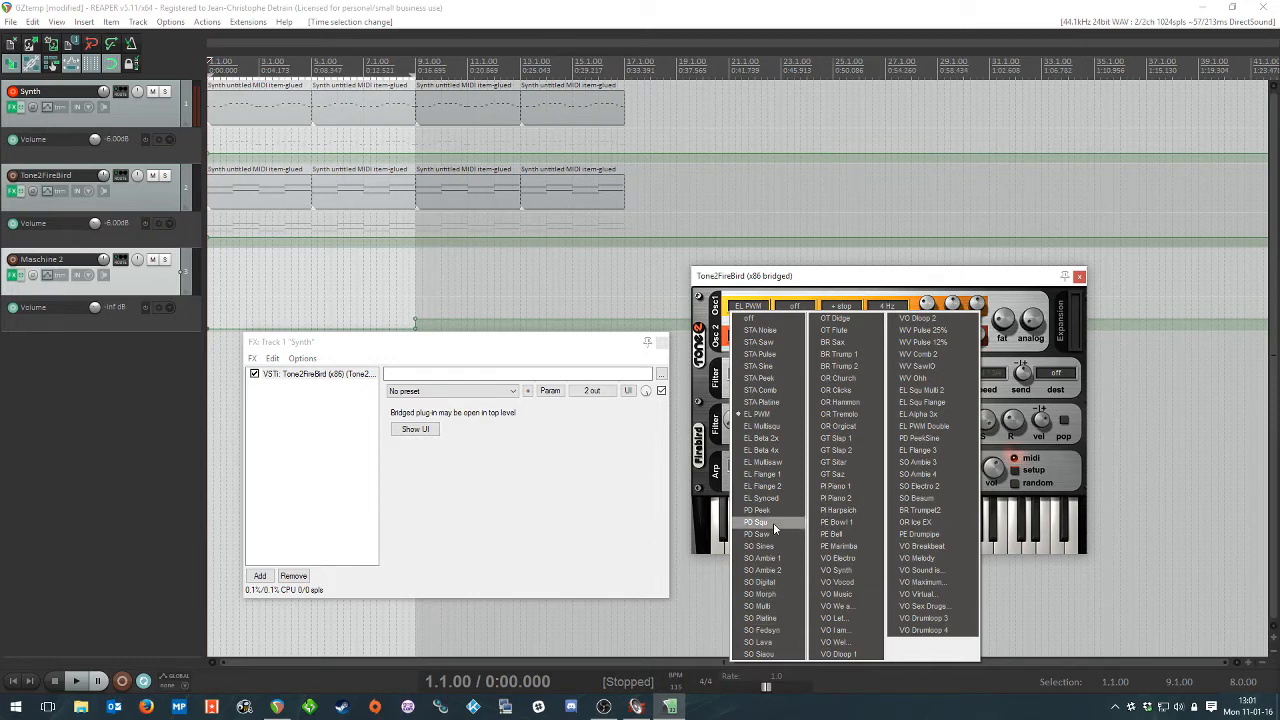
pyautogui.click(754, 281)
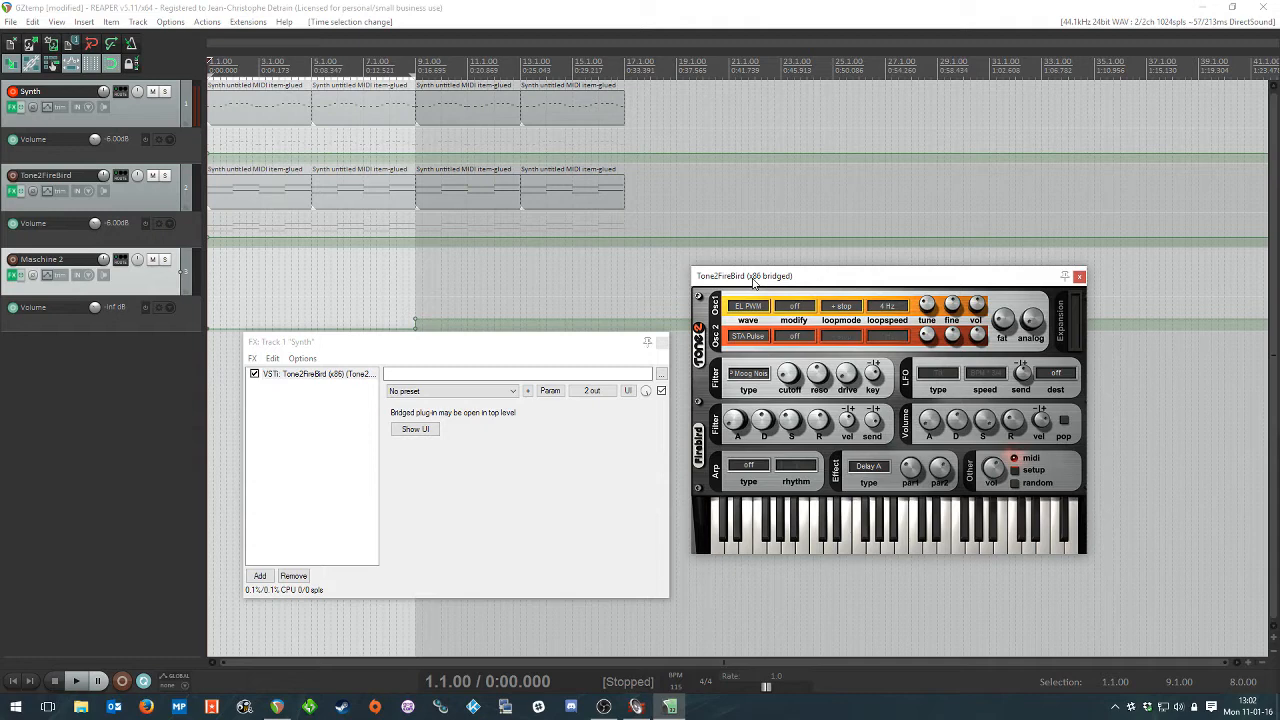
pyautogui.click(791, 307)
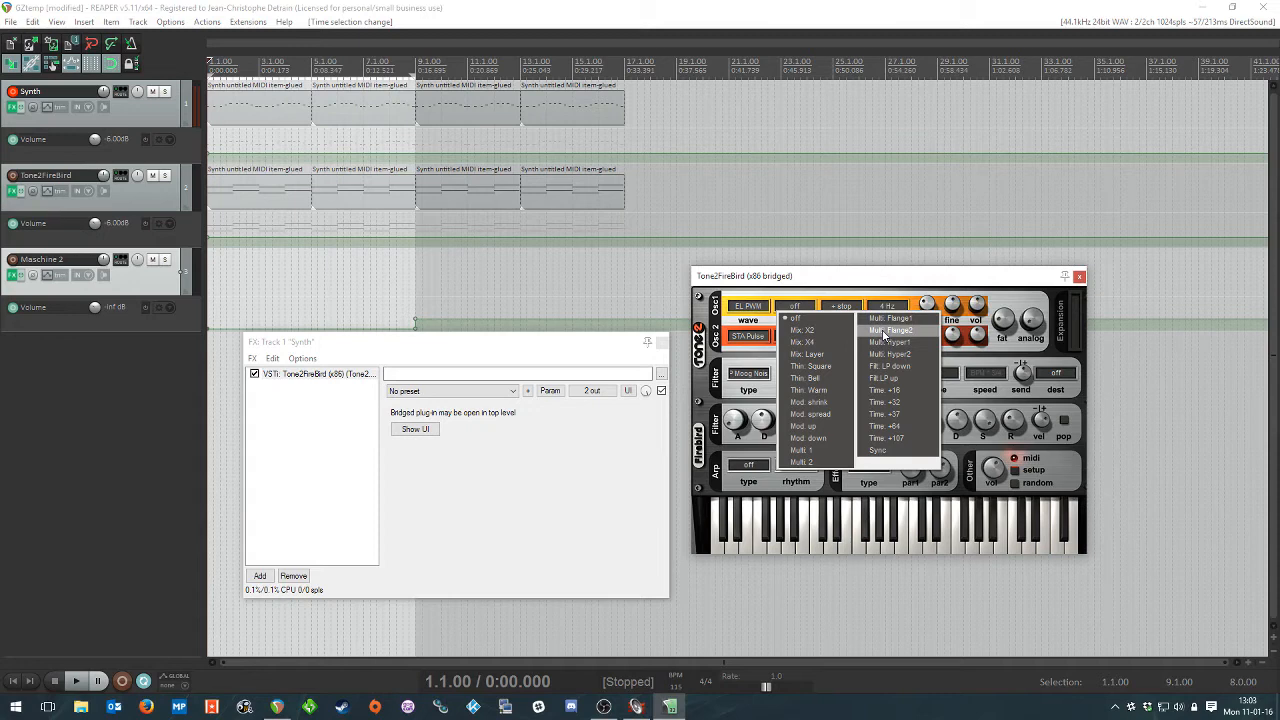
pyautogui.click(864, 283)
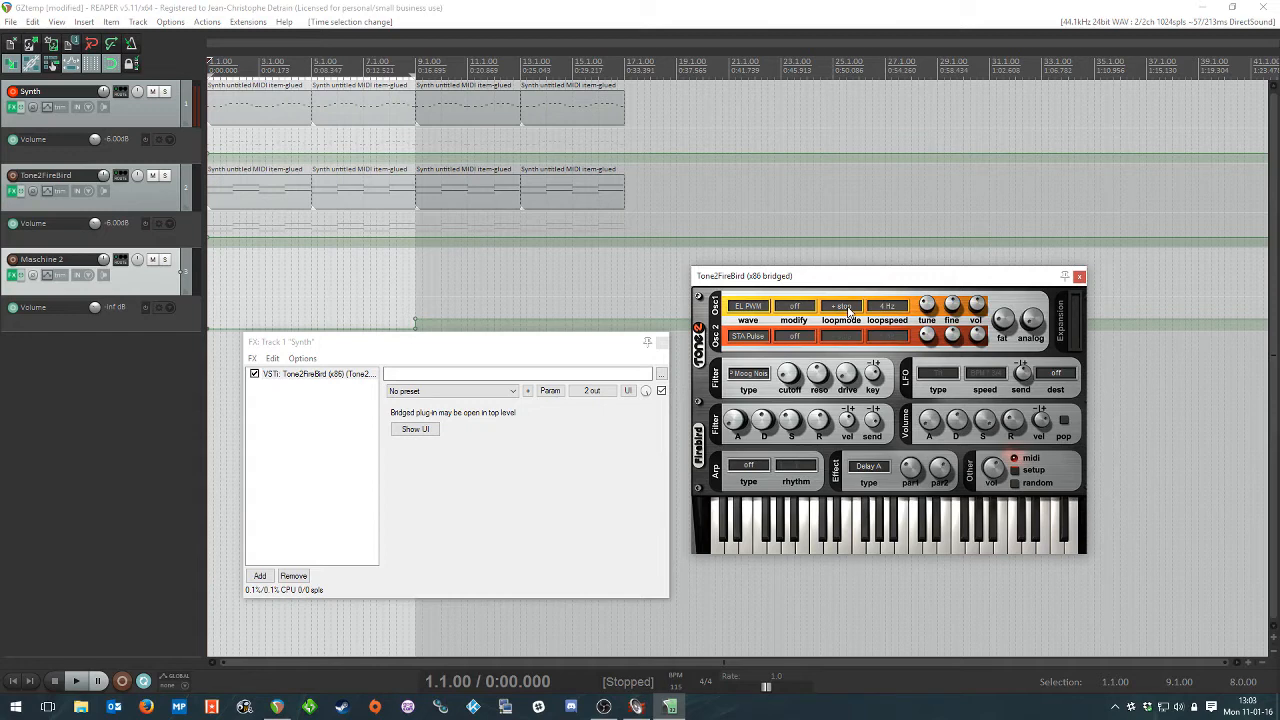
pyautogui.hotkey('ctrl', 'z')
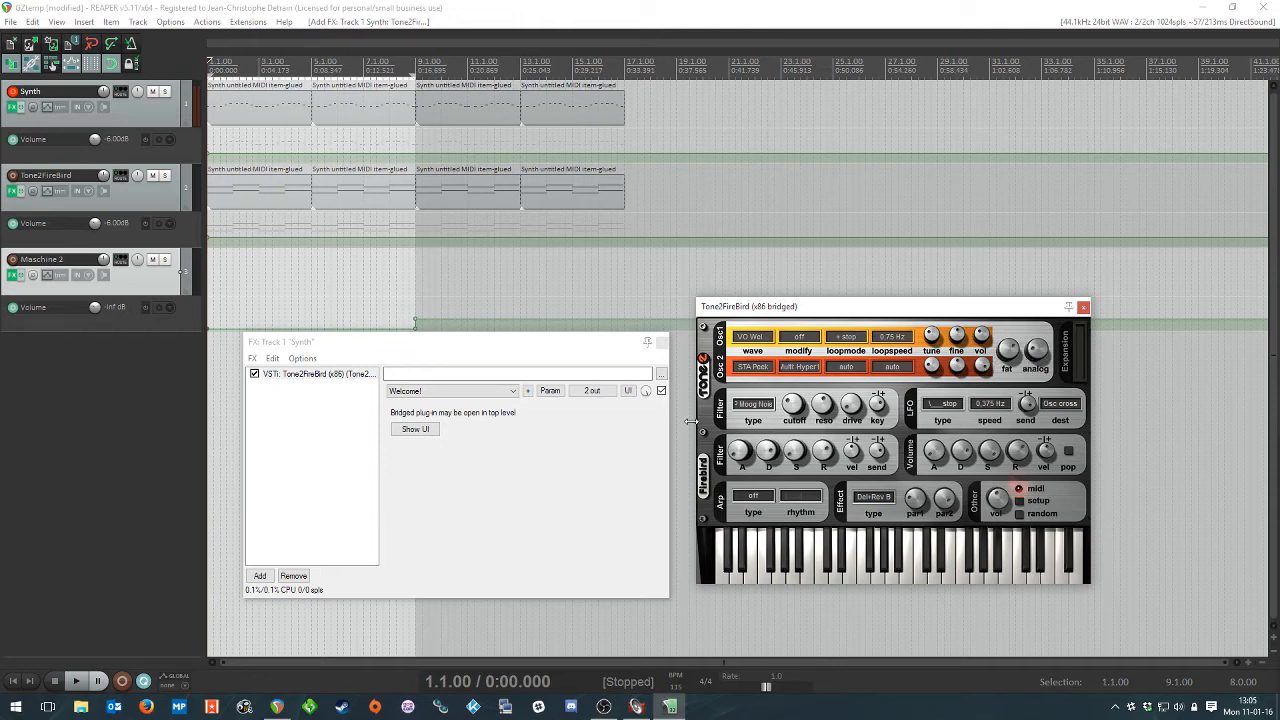
pyautogui.click(740, 410)
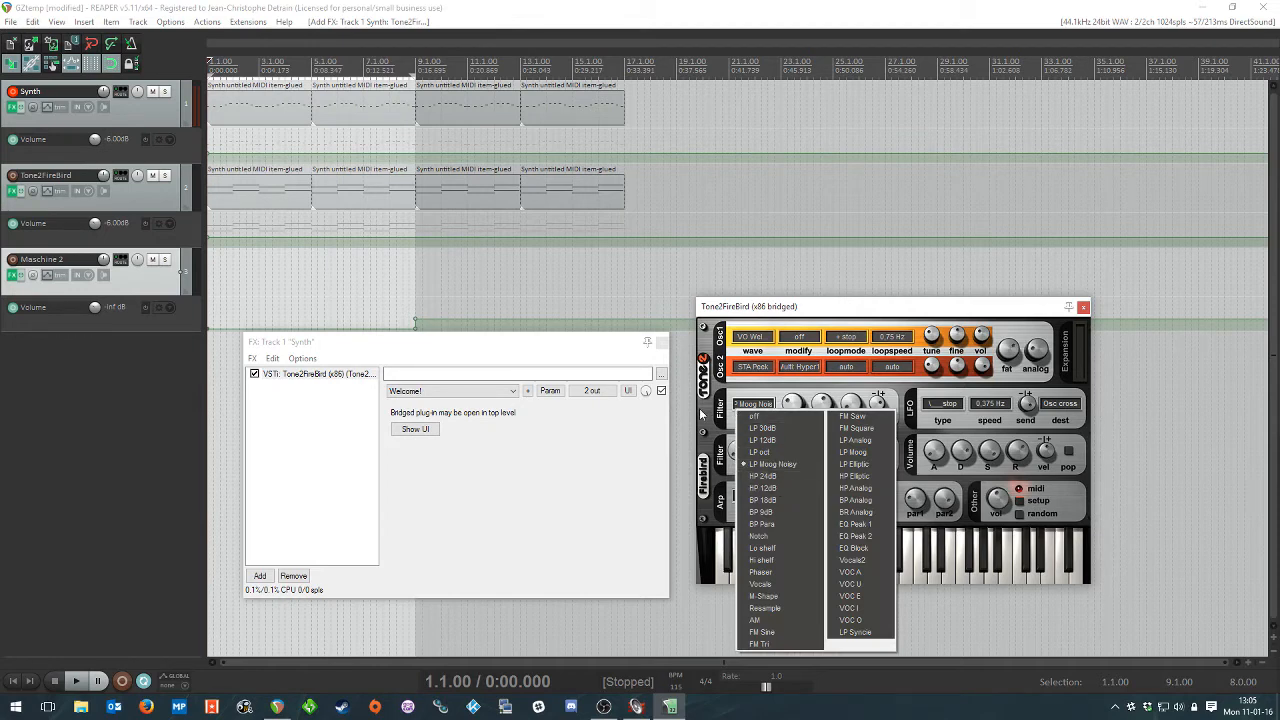
pyautogui.click(703, 414)
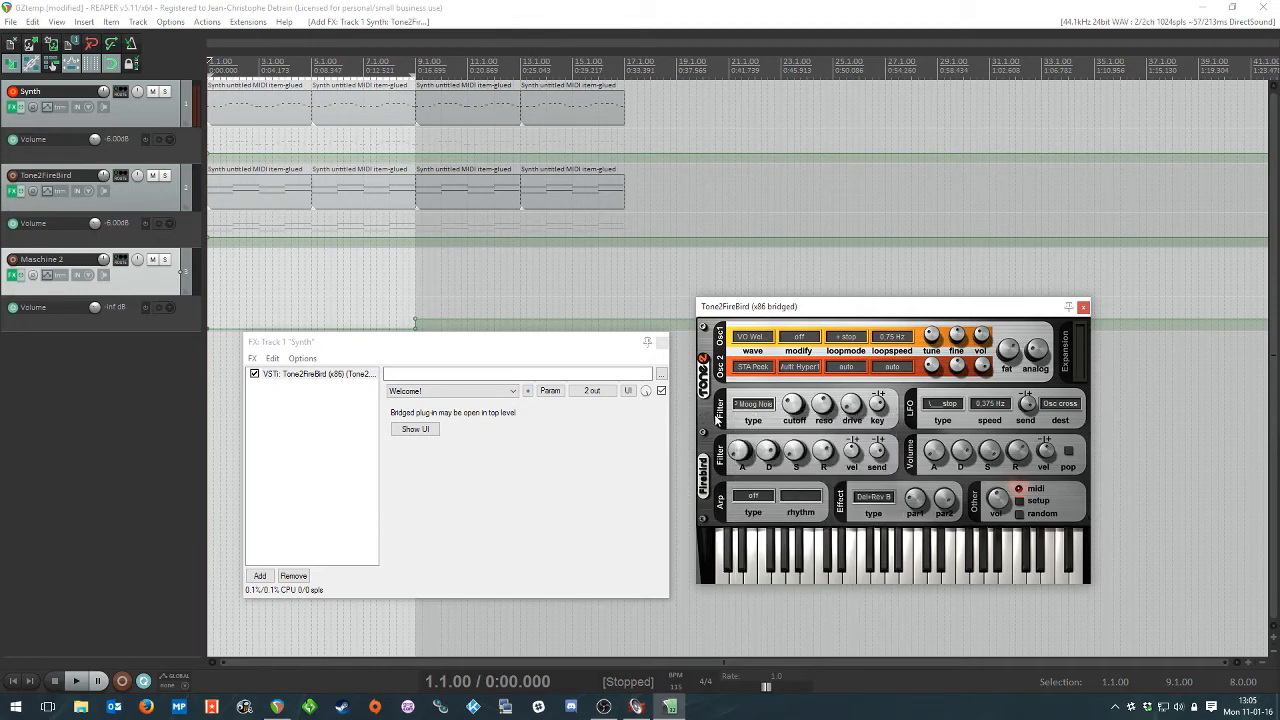
# Step: Load the BAS Analog Bass preset in the Synth track's Firebird plugin and show the plugin interface
pyautogui.click(472, 391)
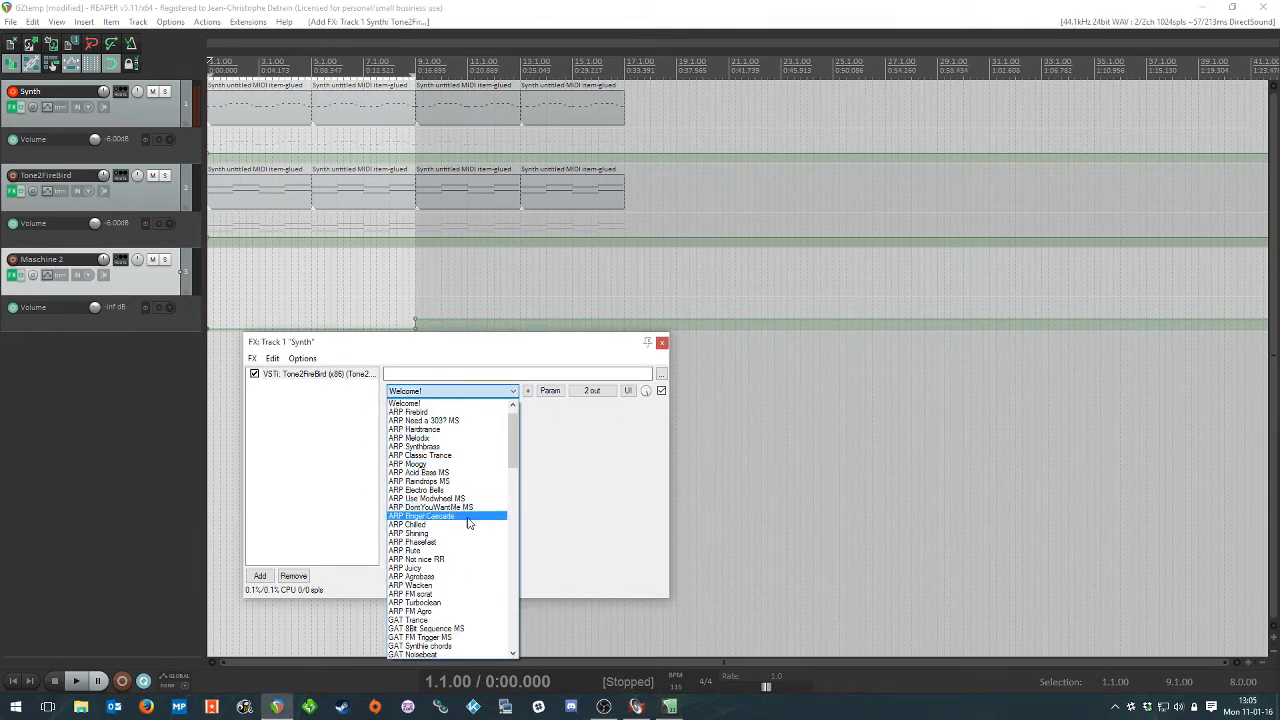
pyautogui.scroll(-1, 473, 518)
pyautogui.scroll(-10, 473, 518)
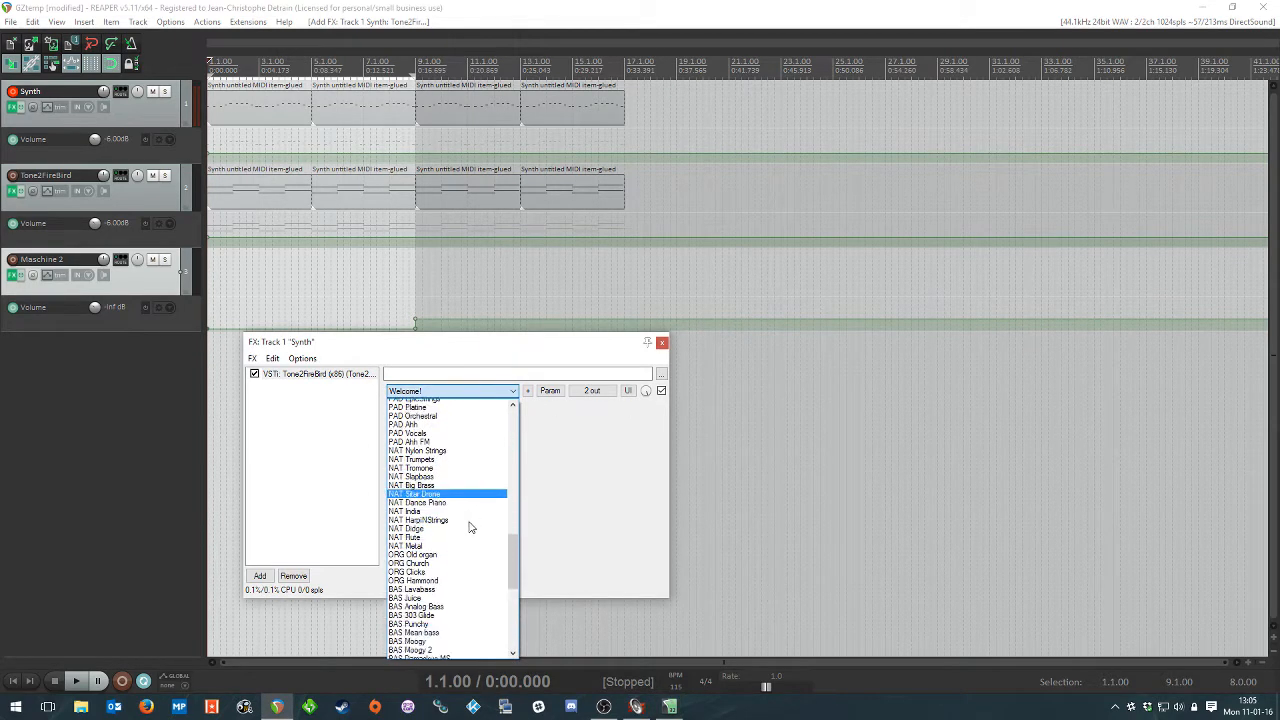
pyautogui.click(468, 522)
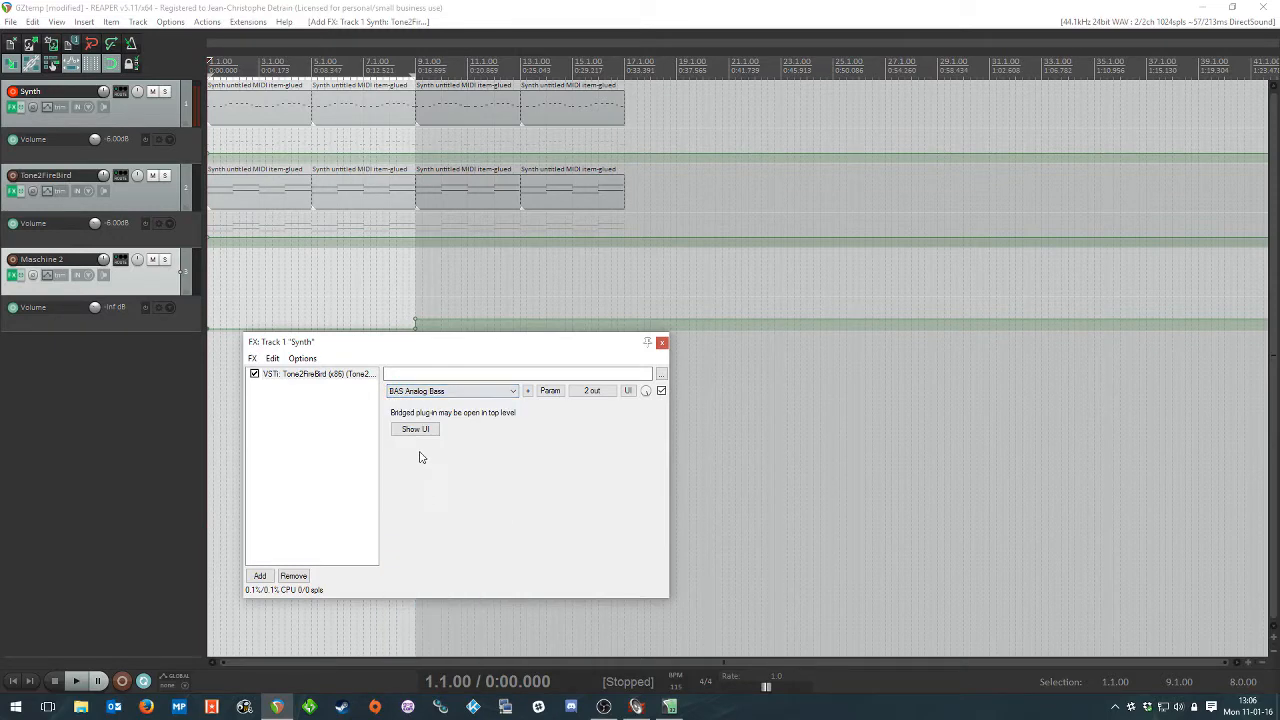
pyautogui.click(415, 430)
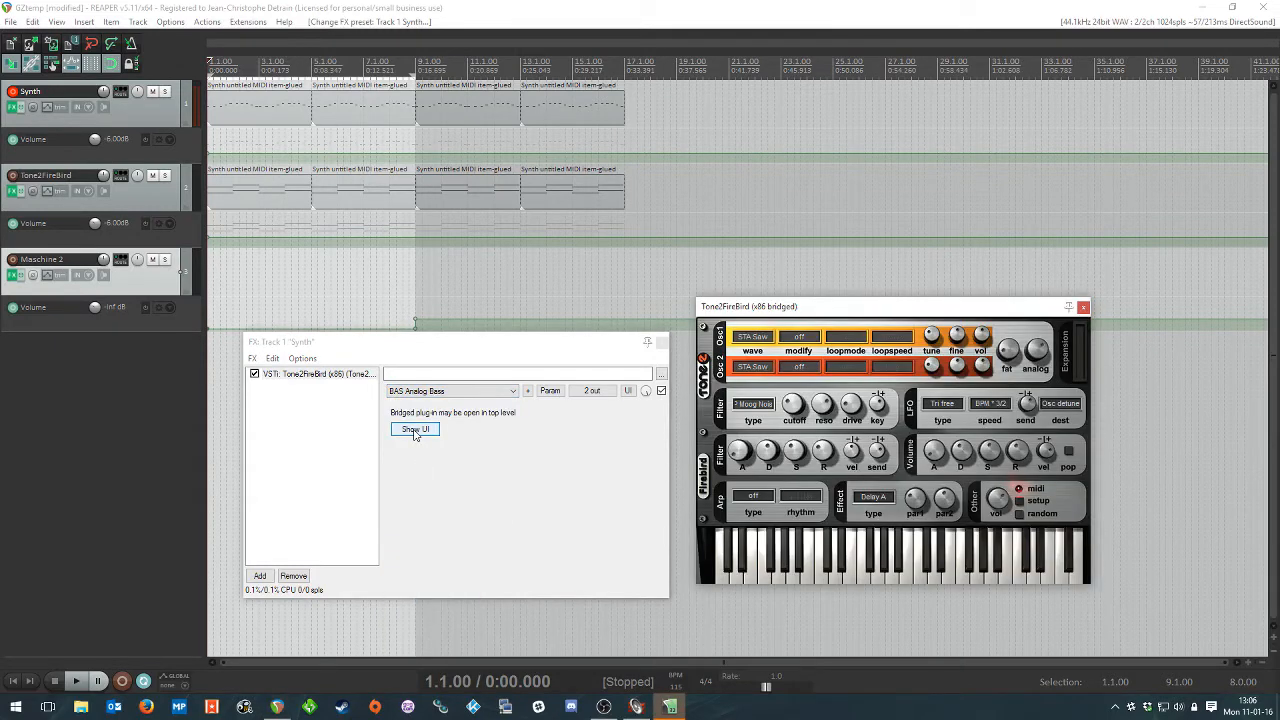
# Step: Mute the Tone2FireBird track and start playback of the project
pyautogui.click(5, 688)
pyautogui.click(152, 176)
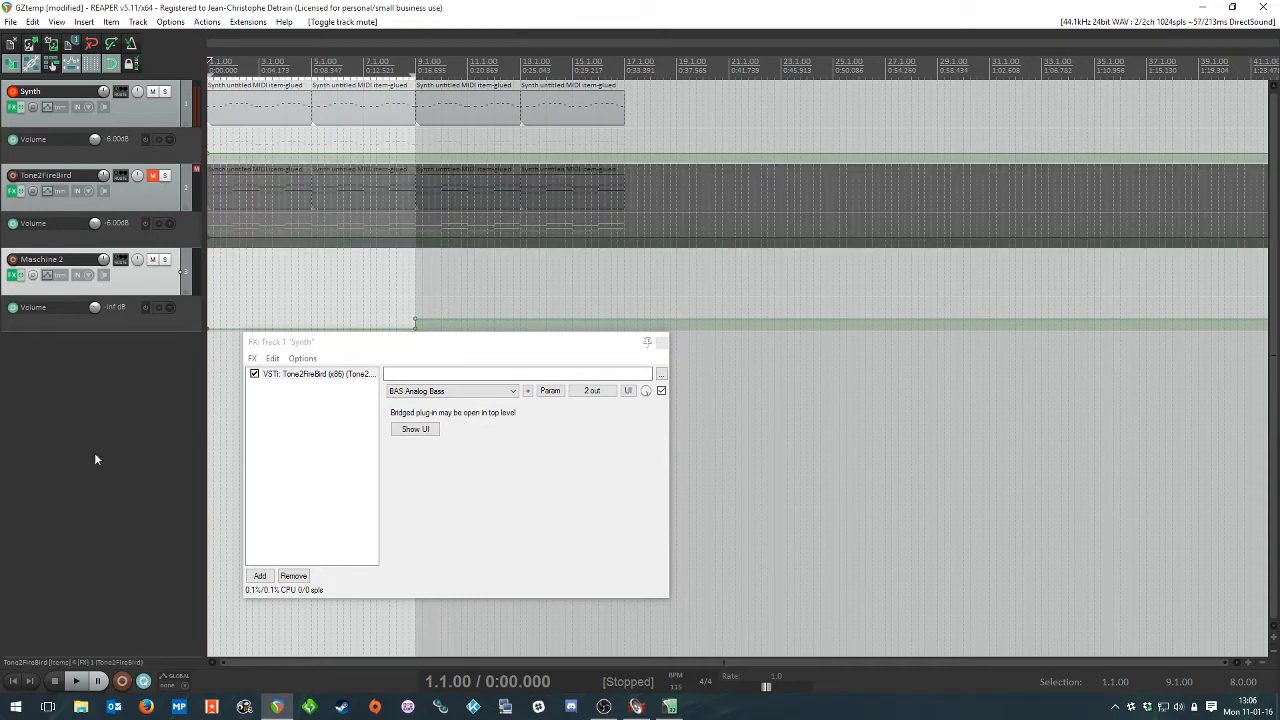
pyautogui.click(75, 681)
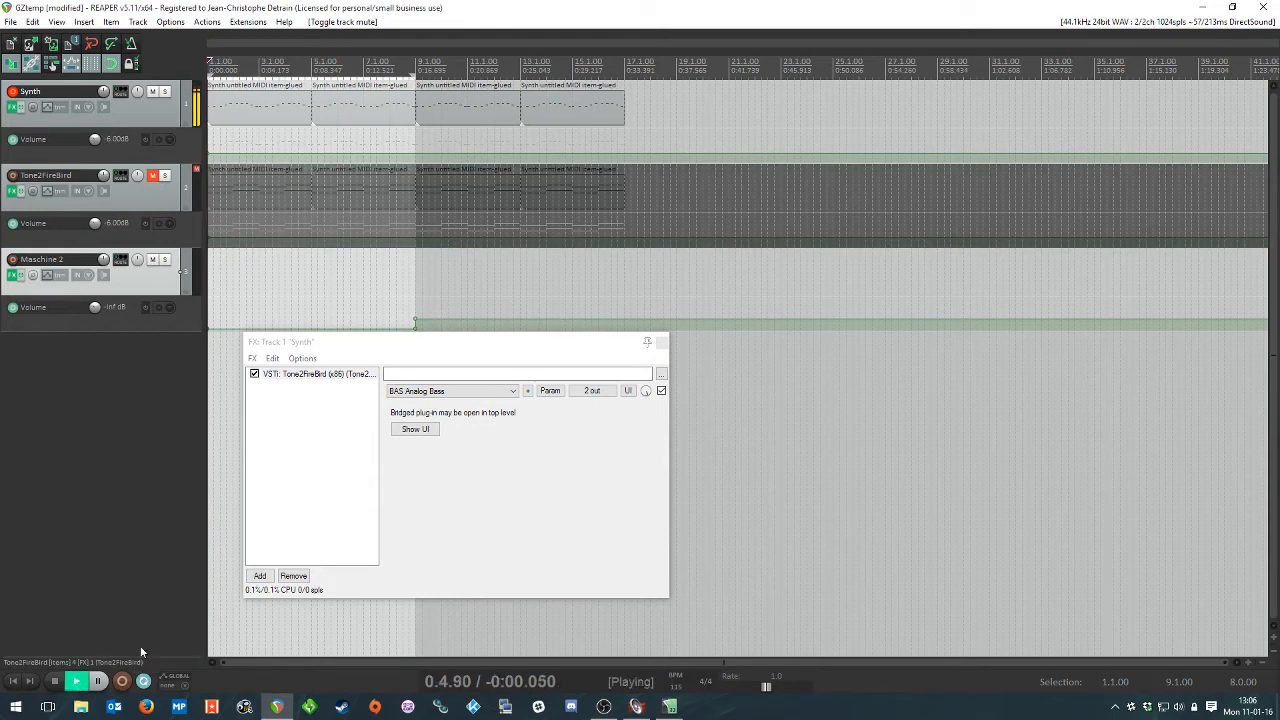
# Step: Bring back the Synth track's Firebird interface and adjust the filter cutoff during playback
pyautogui.click(414, 429)
pyautogui.moveTo(795, 404); pyautogui.dragTo(797, 385)
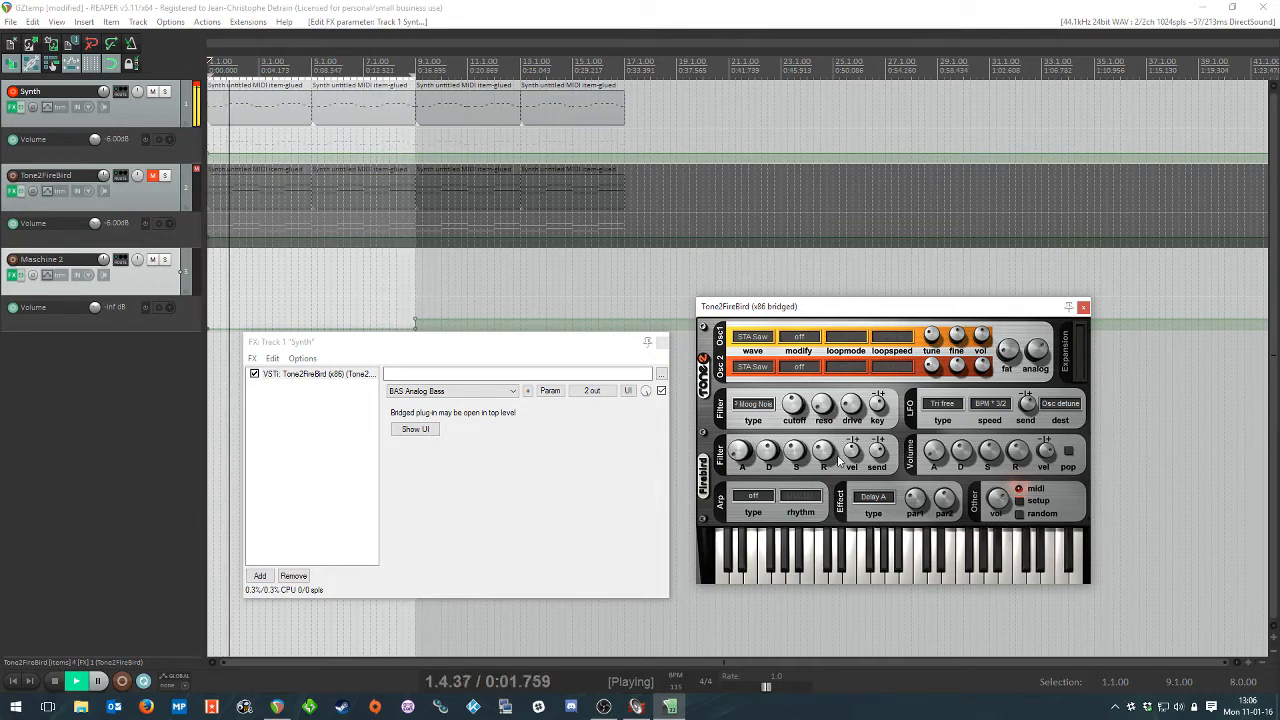
# Step: Route the LFO to Cutoff and set its waveform type to Sin
pyautogui.click(943, 404)
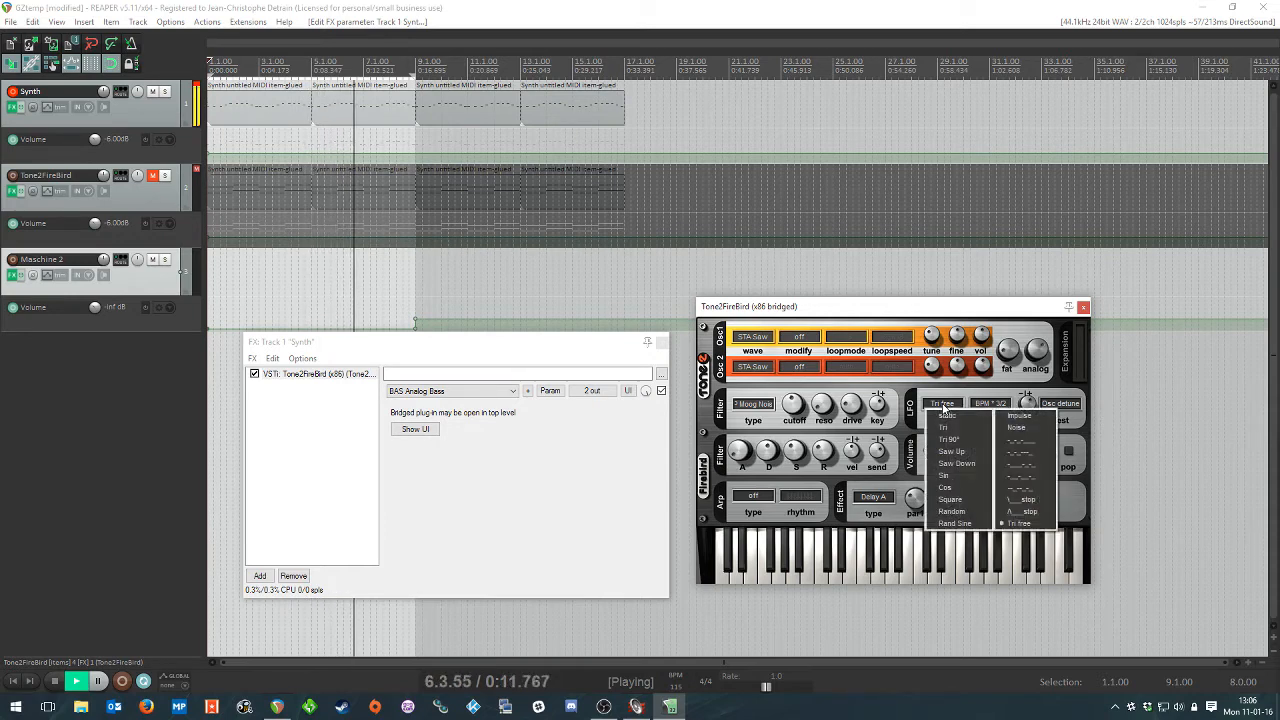
pyautogui.click(943, 404)
pyautogui.click(1060, 403)
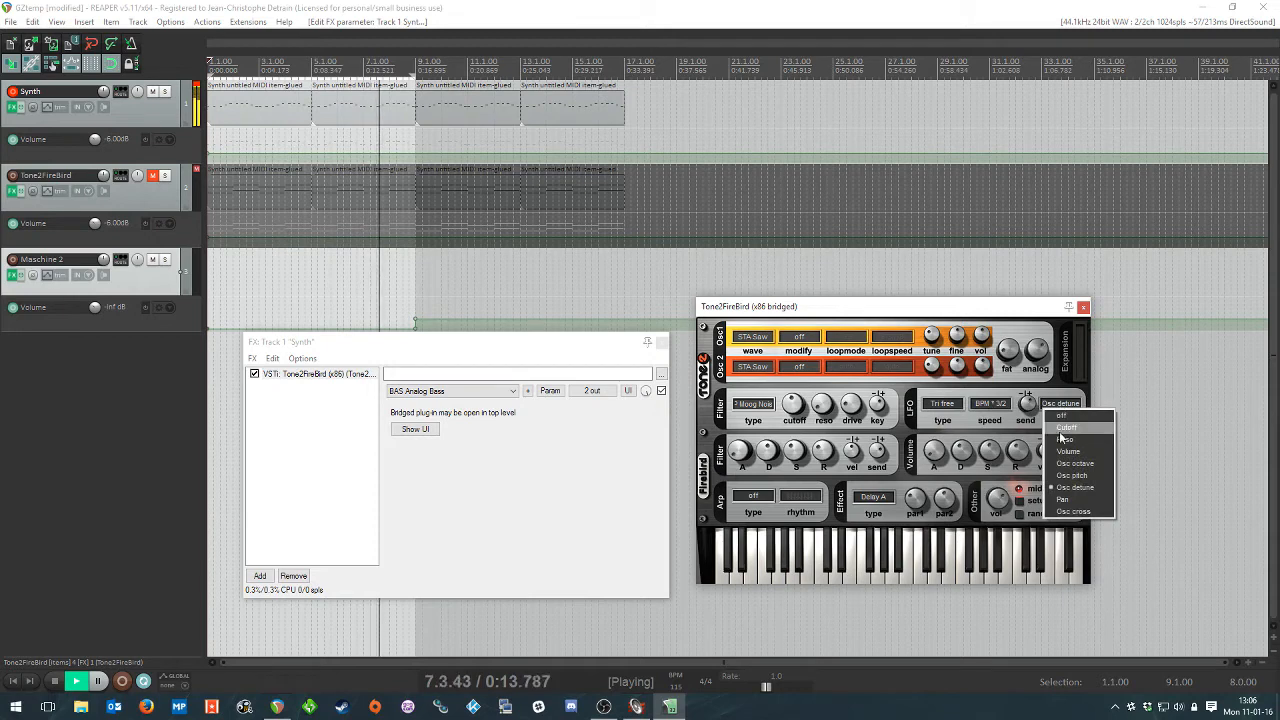
pyautogui.click(1059, 428)
pyautogui.click(943, 404)
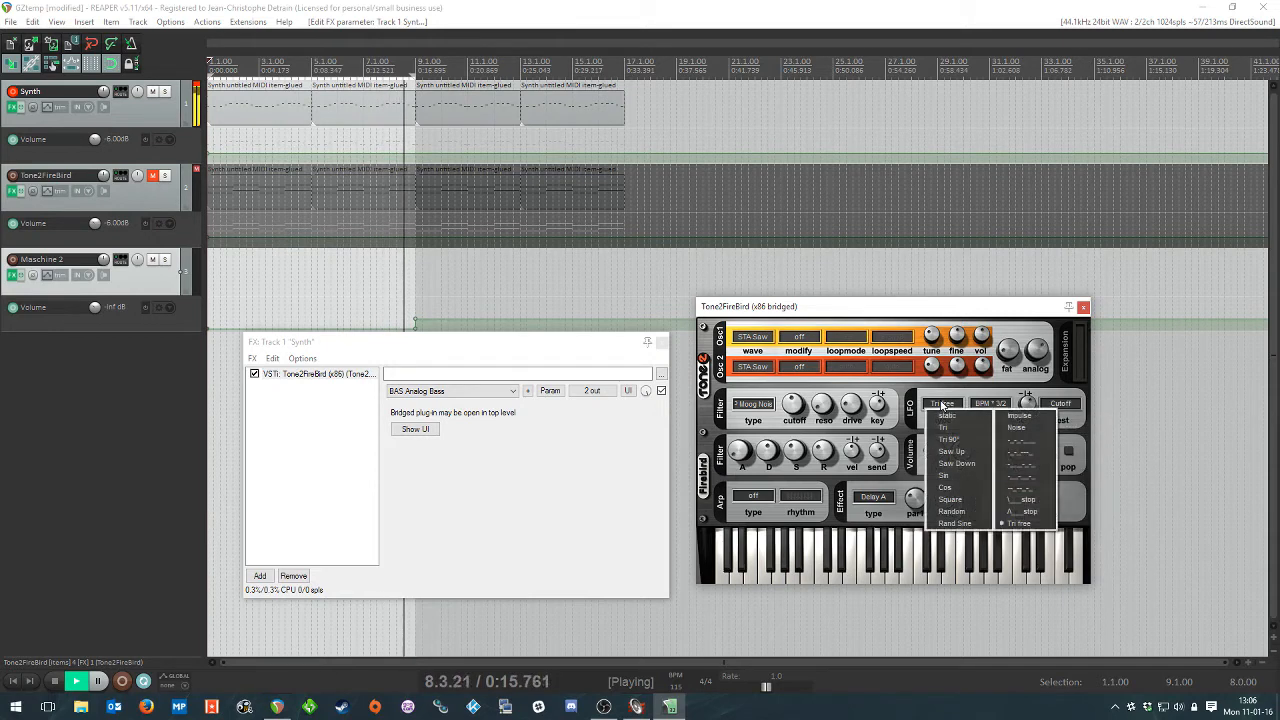
pyautogui.click(946, 477)
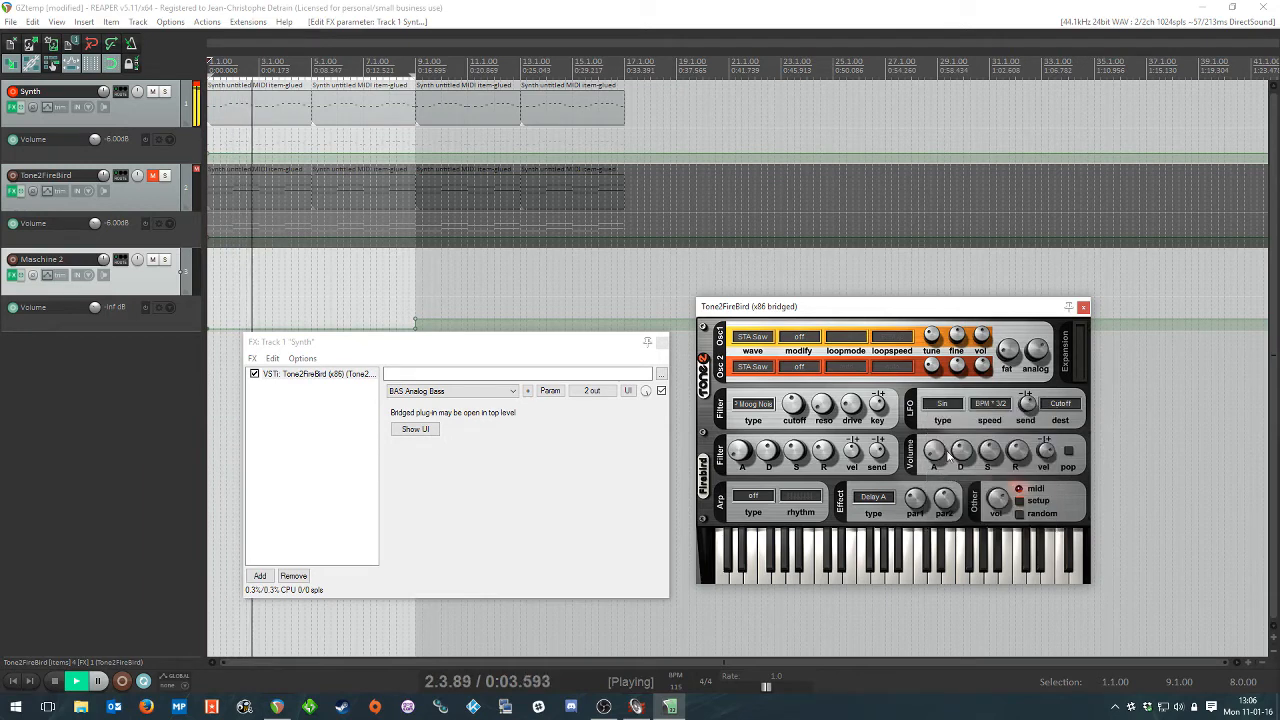
# Step: Try LFO speeds of BPM and 0.125 Hz, and set the speed back to BPM * 3/2
pyautogui.click(995, 412)
pyautogui.click(1062, 505)
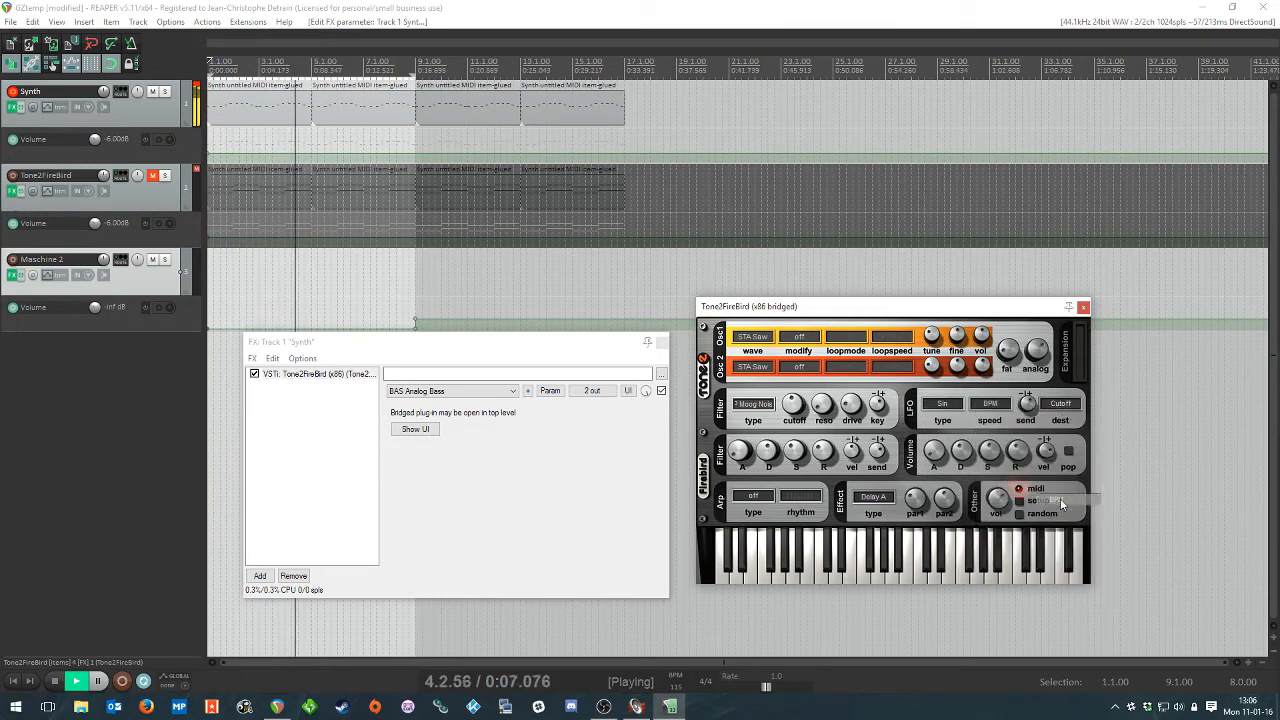
pyautogui.click(985, 404)
pyautogui.click(1006, 448)
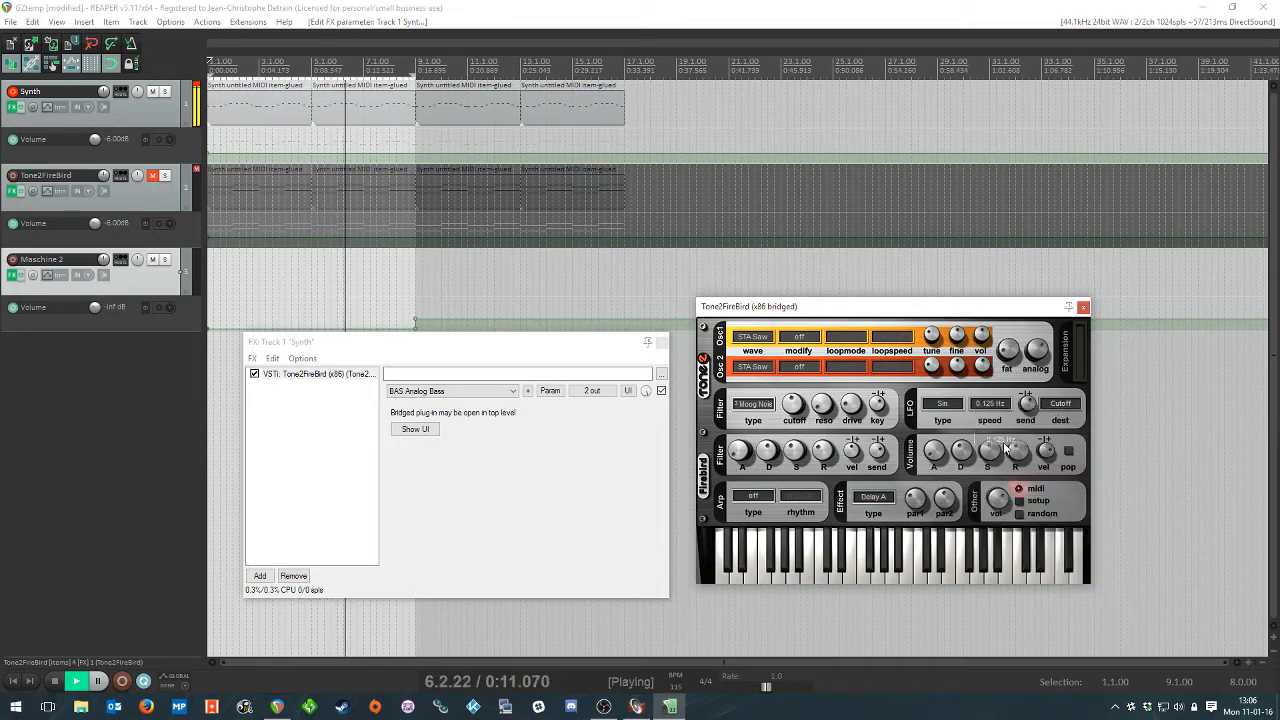
pyautogui.click(988, 404)
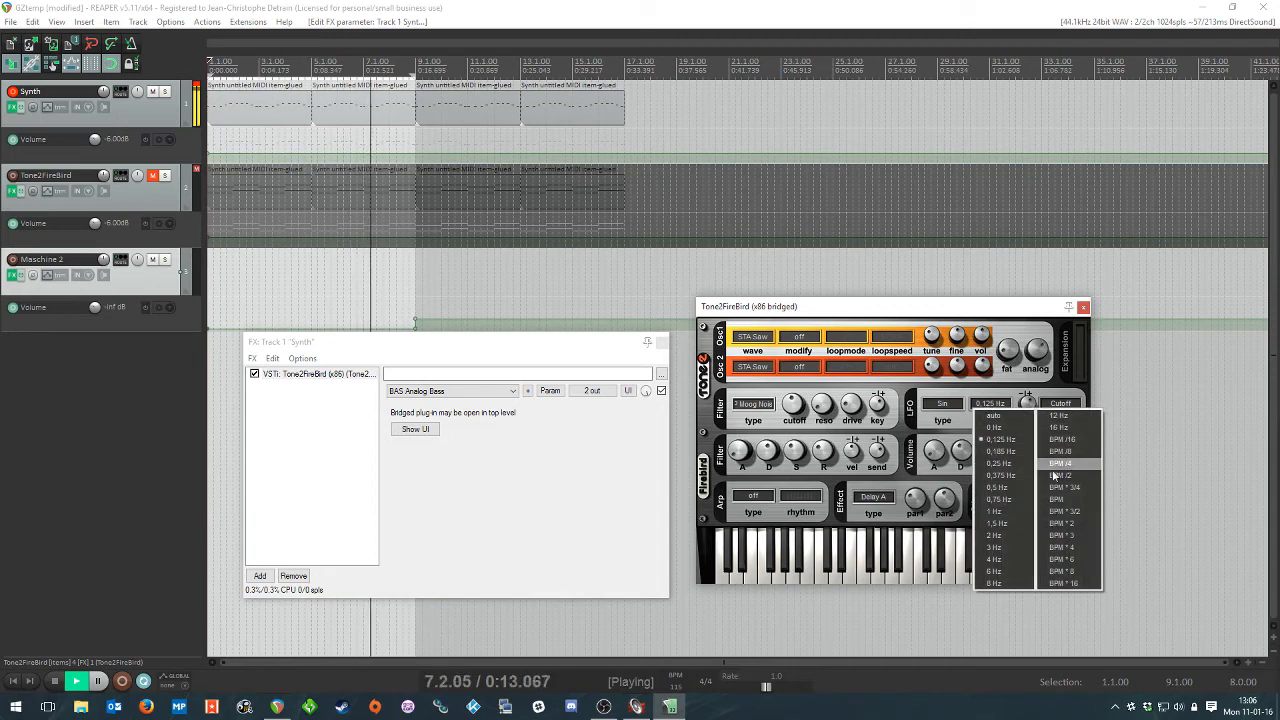
pyautogui.click(1060, 511)
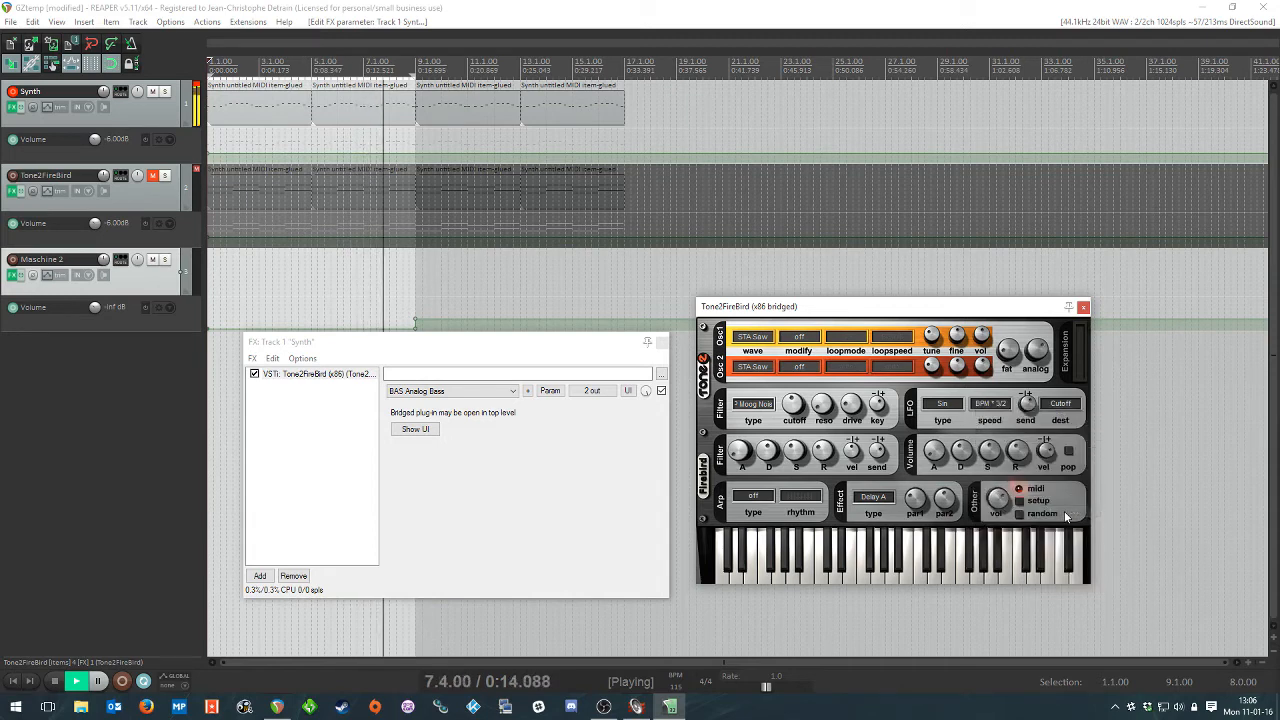
# Step: Adjust the LFO send level to change how strongly it modulates the cutoff
pyautogui.click(1055, 408)
pyautogui.click(1052, 408)
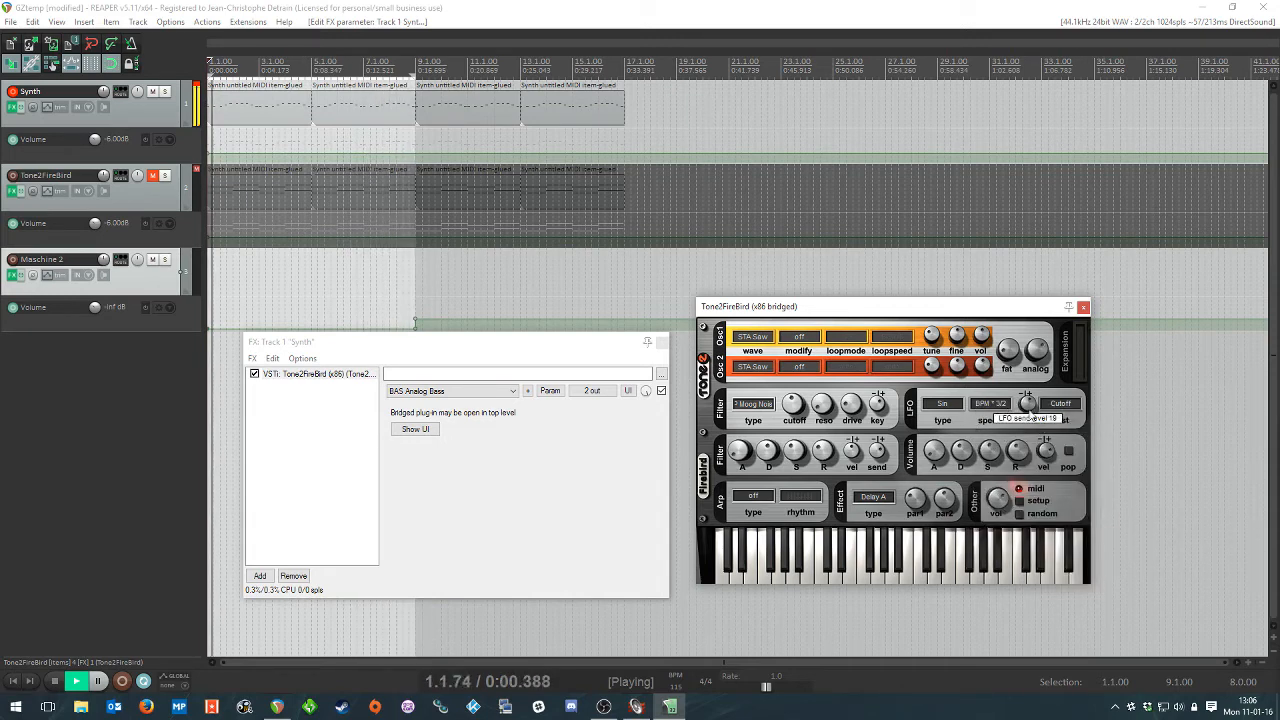
pyautogui.moveTo(1028, 411); pyautogui.dragTo(1036, 497)
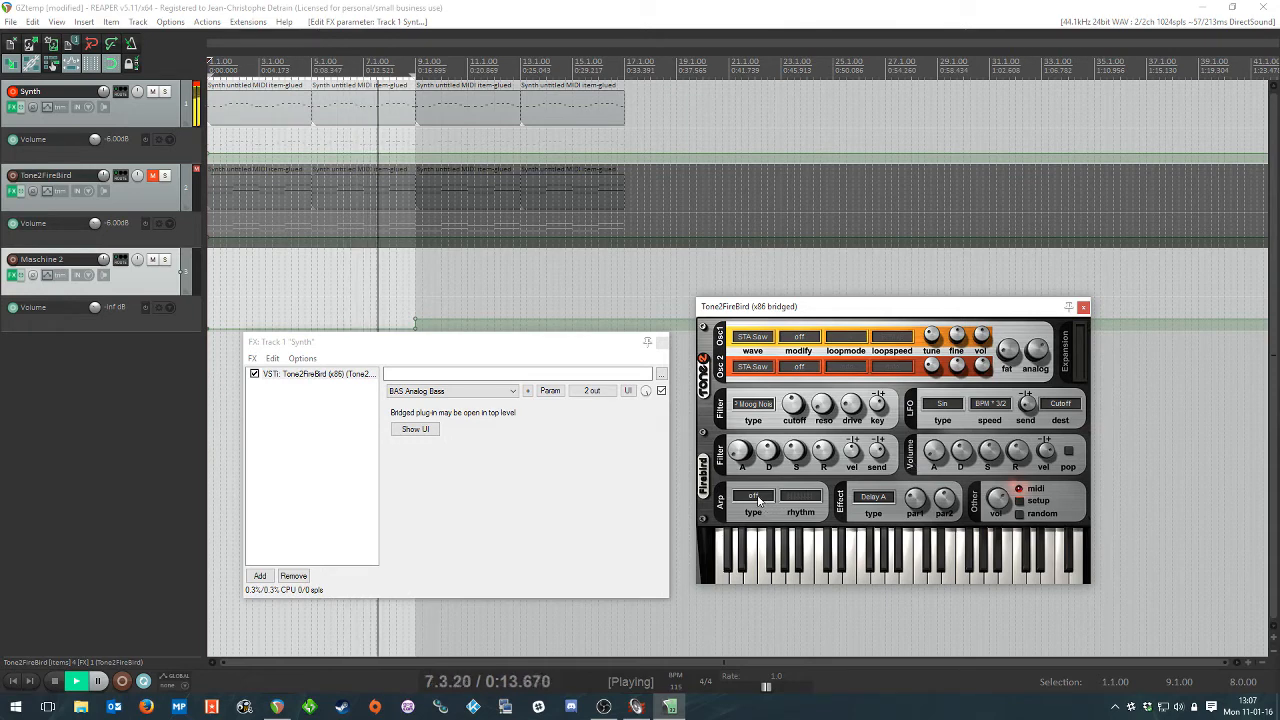
pyautogui.click(460, 391)
pyautogui.scroll(-10, 447, 560)
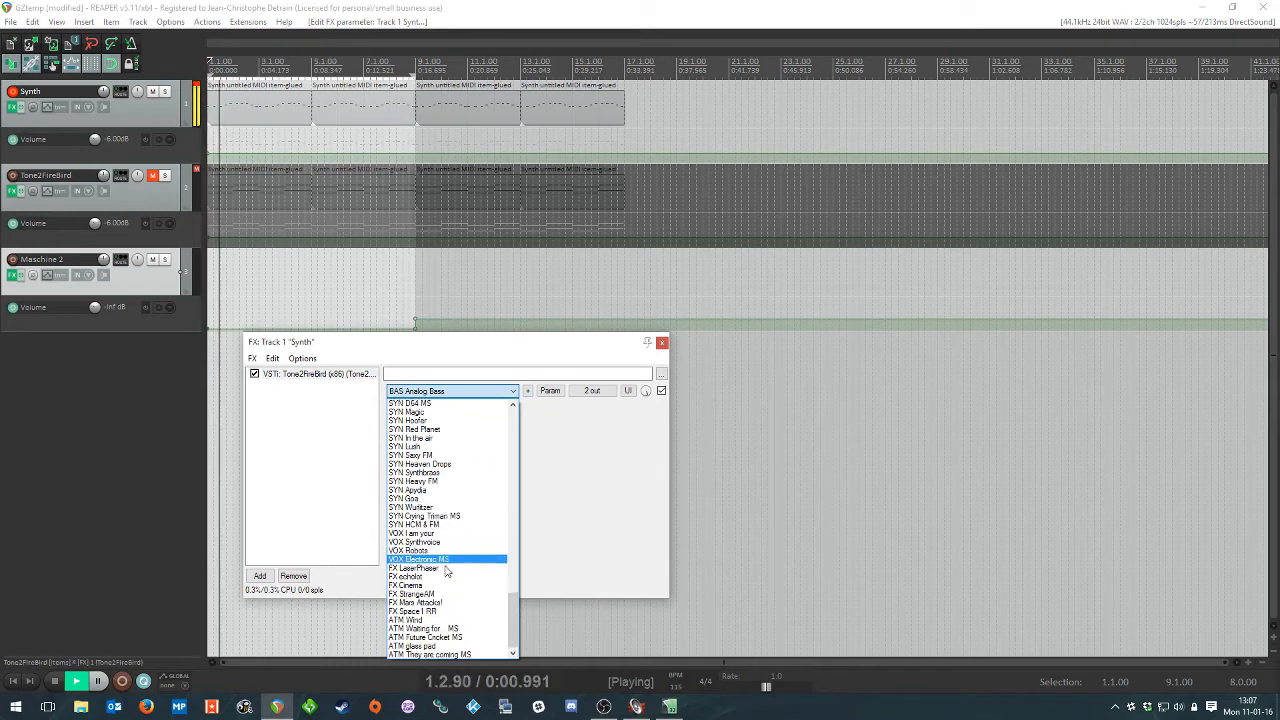
pyautogui.scroll(10, 447, 571)
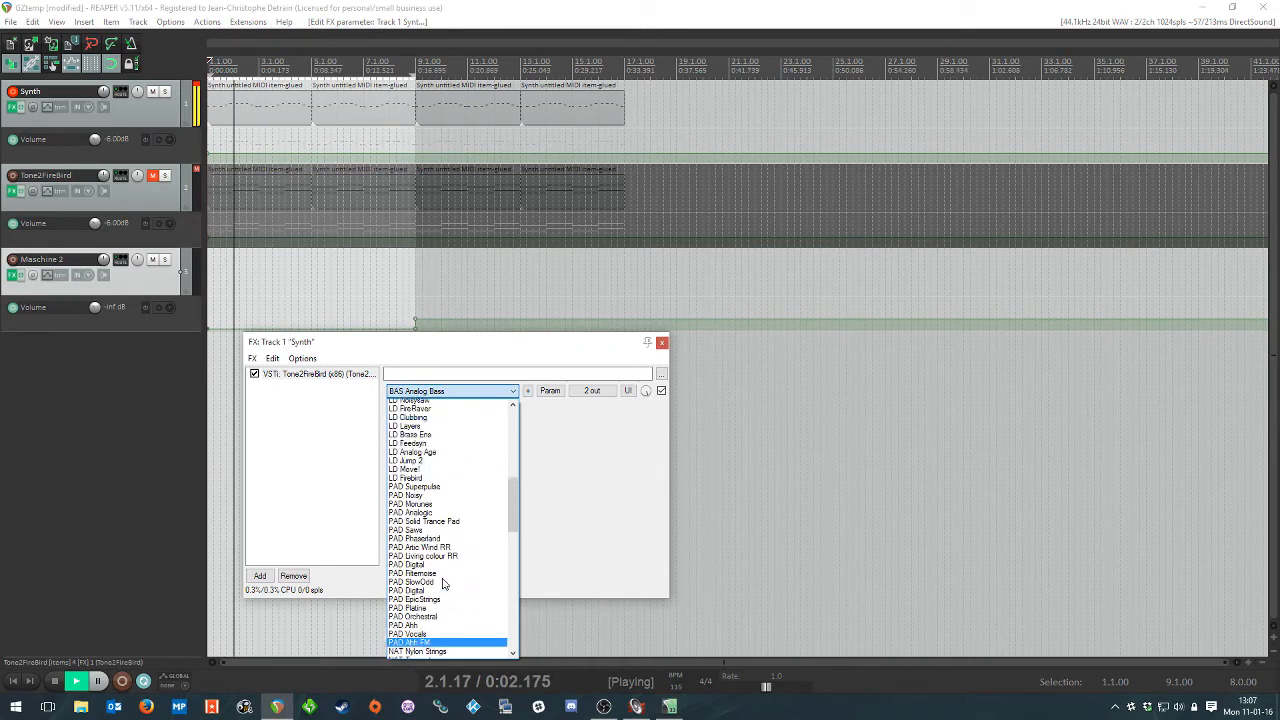
pyautogui.scroll(9, 444, 584)
pyautogui.click(512, 391)
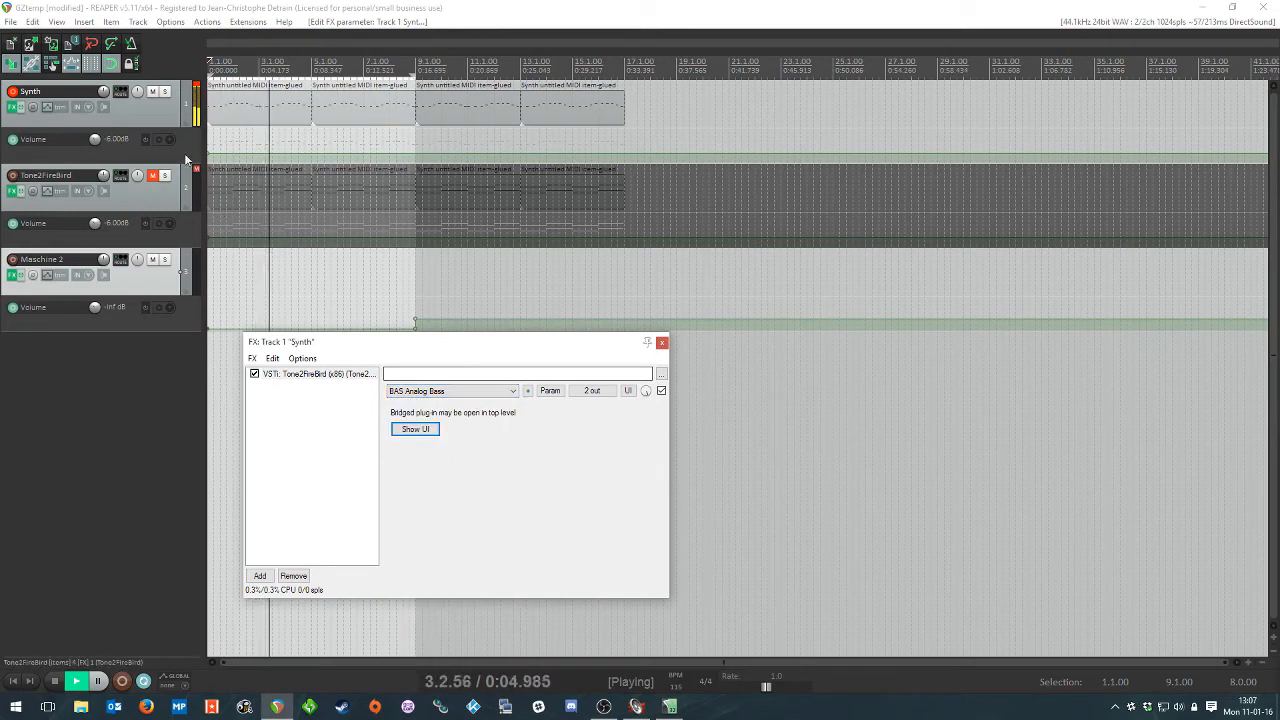
# Step: Mute the Synth track and unmute the Tone2FireBird track
pyautogui.click(152, 91)
pyautogui.click(153, 176)
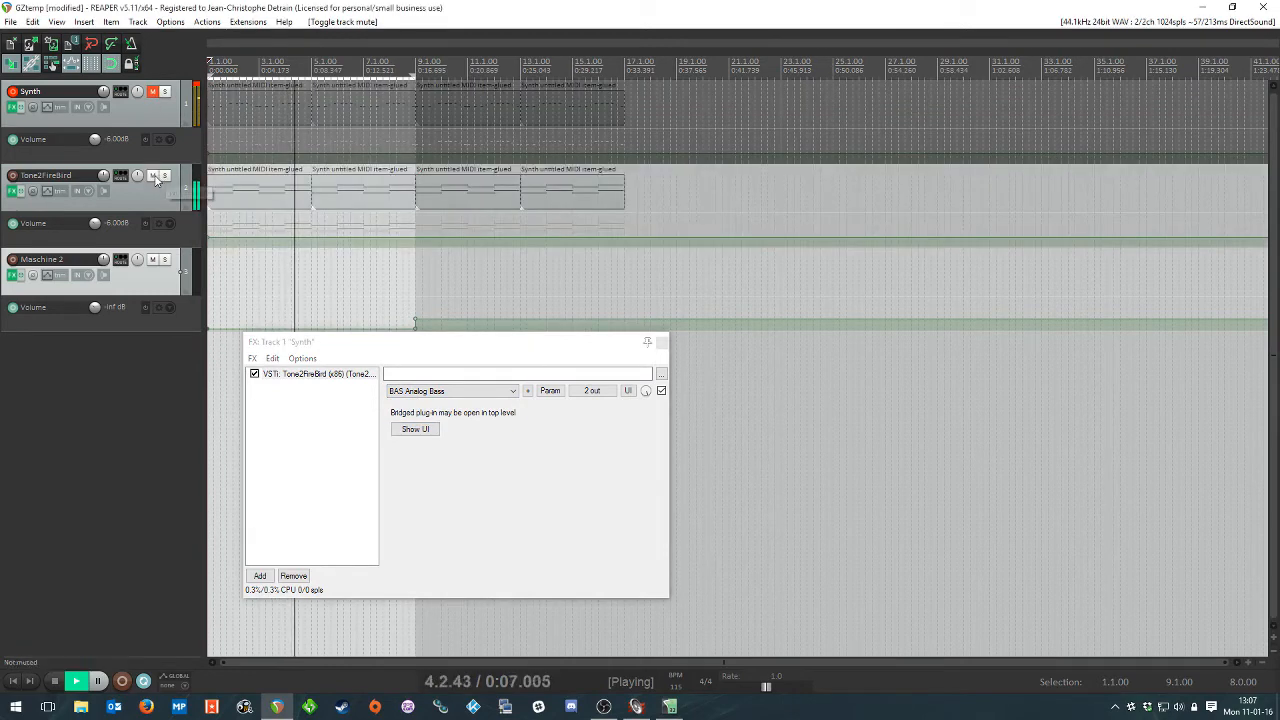
# Step: Open the Tone2FireBird track's Firebird plugin, move its window off the track controls, and view the arpeggiator types
pyautogui.click(12, 191)
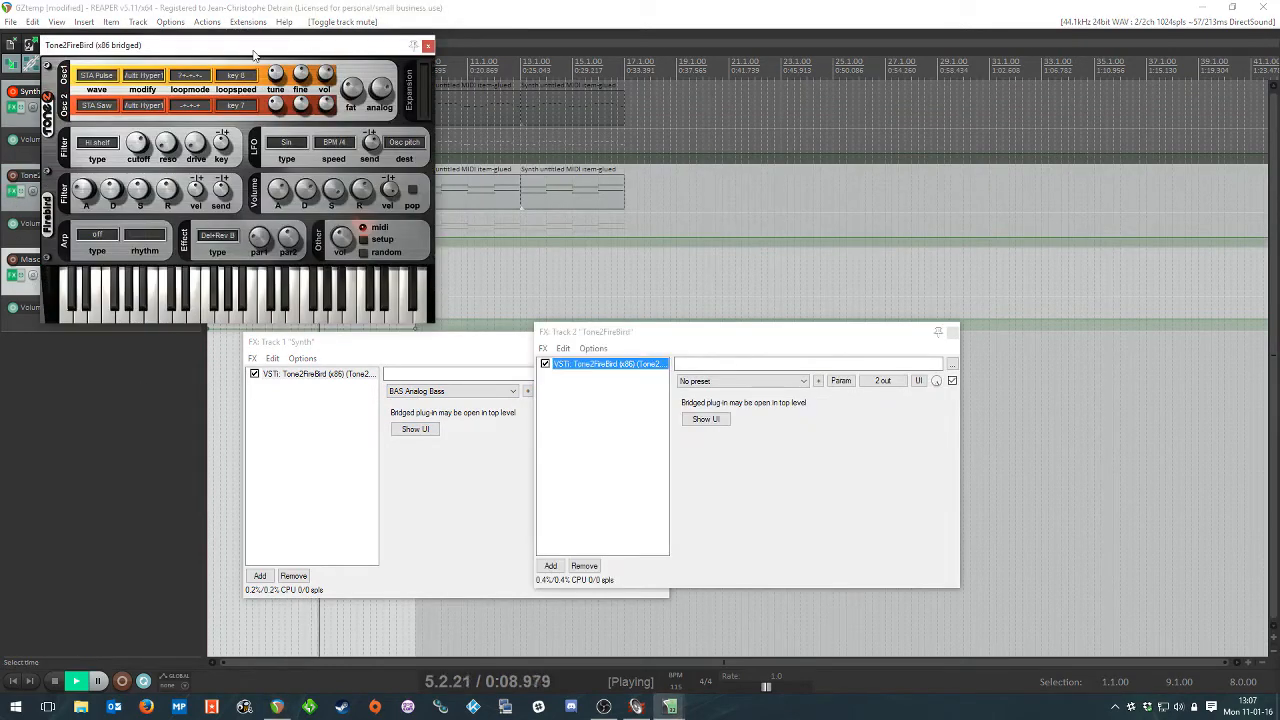
pyautogui.moveTo(255, 55); pyautogui.dragTo(845, 263)
pyautogui.click(689, 443)
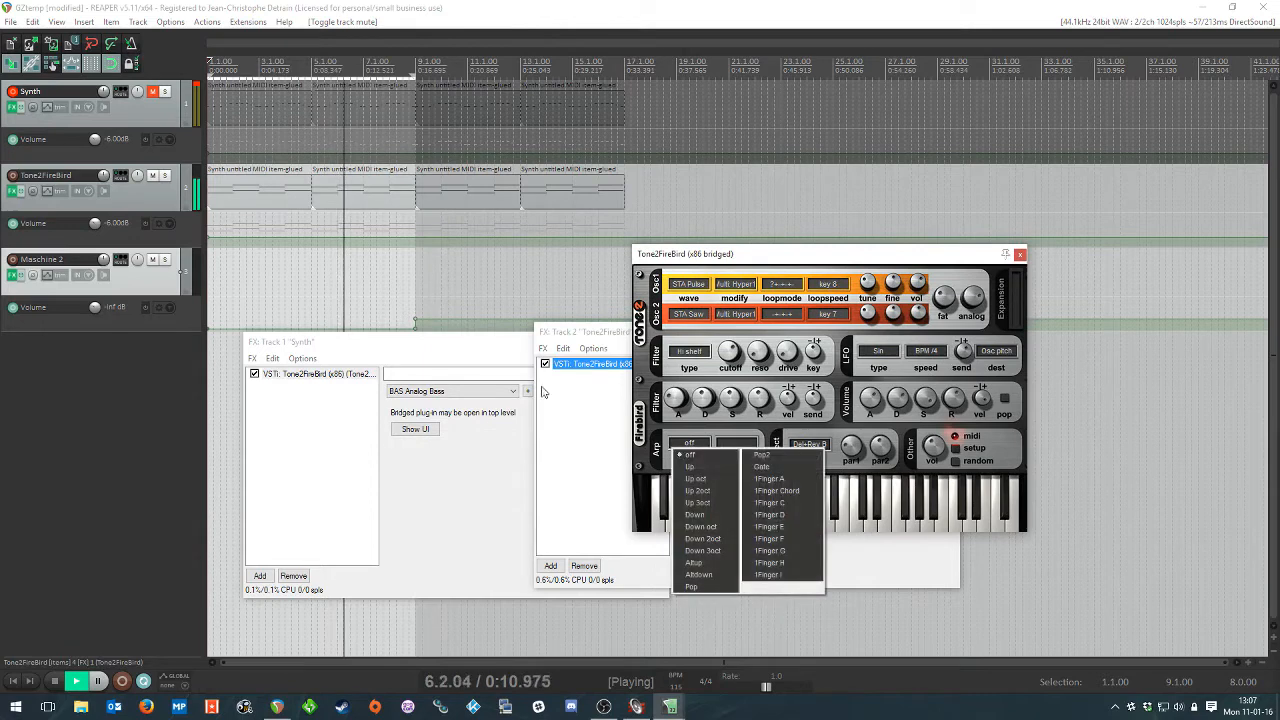
pyautogui.click(548, 393)
# Step: Load the ARP Classic Trance preset on the Tone2FireBird track and inspect its arpeggiator type and rhythm in the plugin interface
pyautogui.click(714, 381)
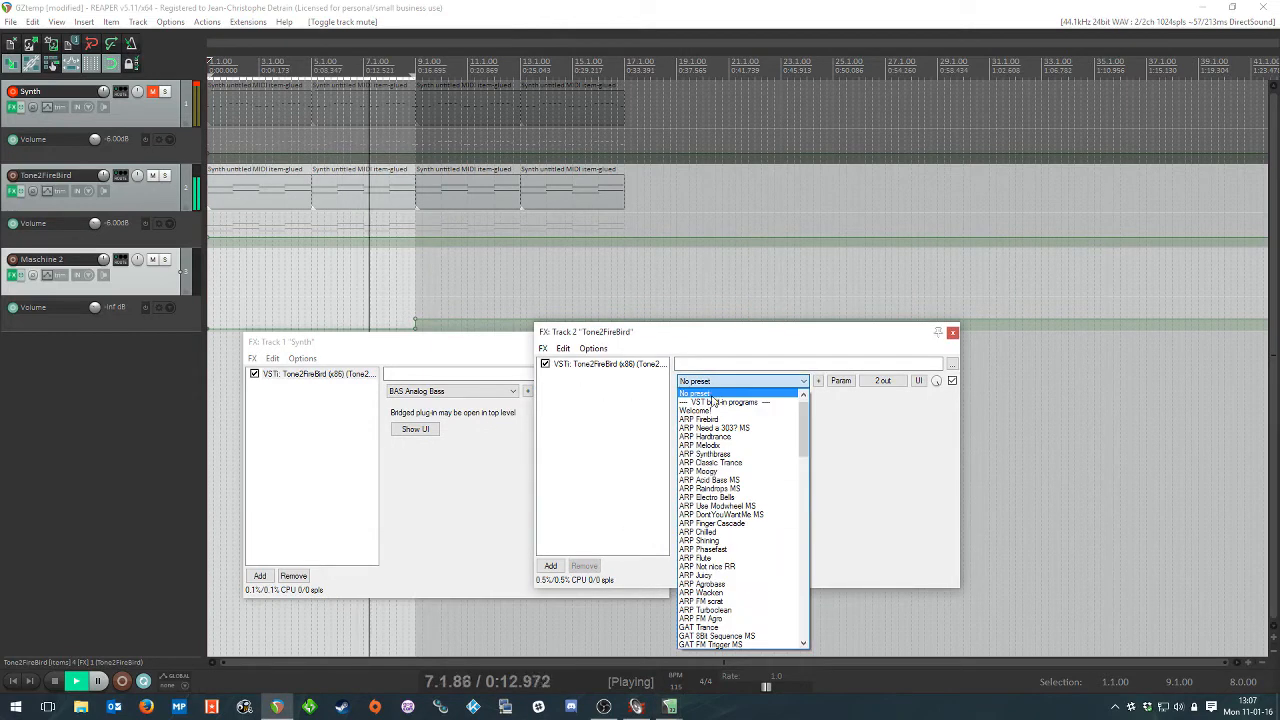
pyautogui.click(727, 464)
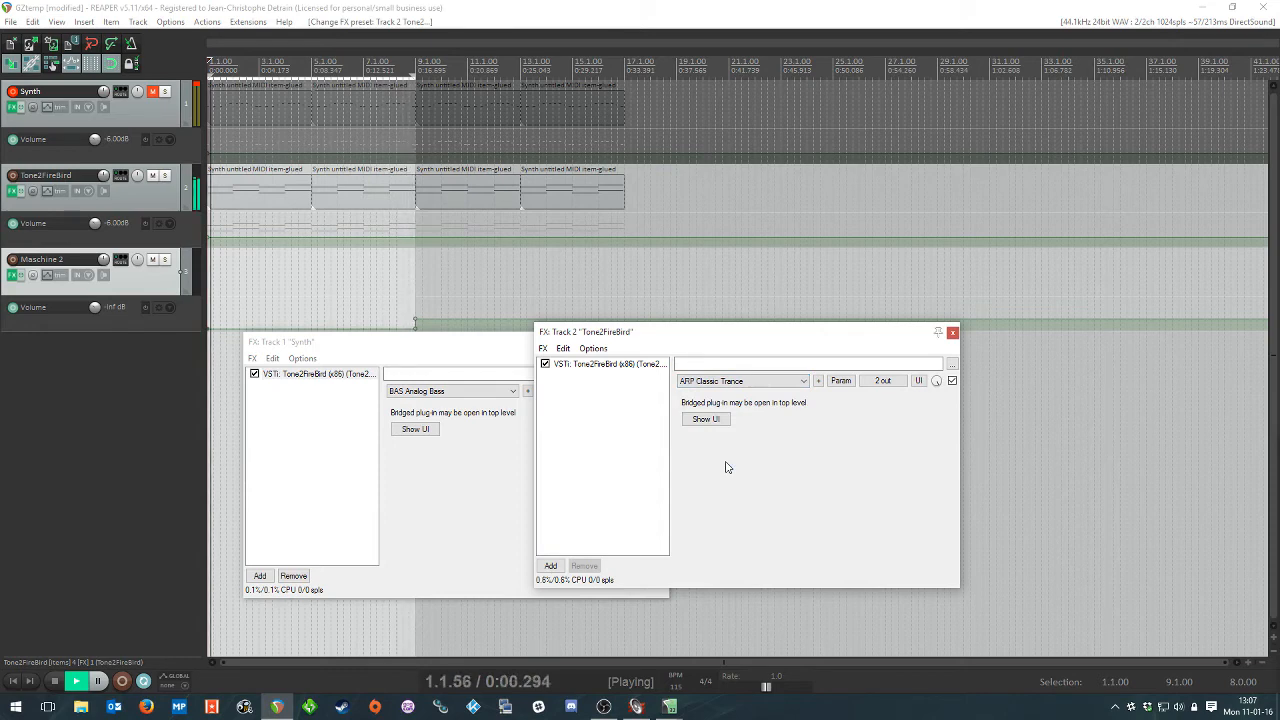
pyautogui.click(706, 419)
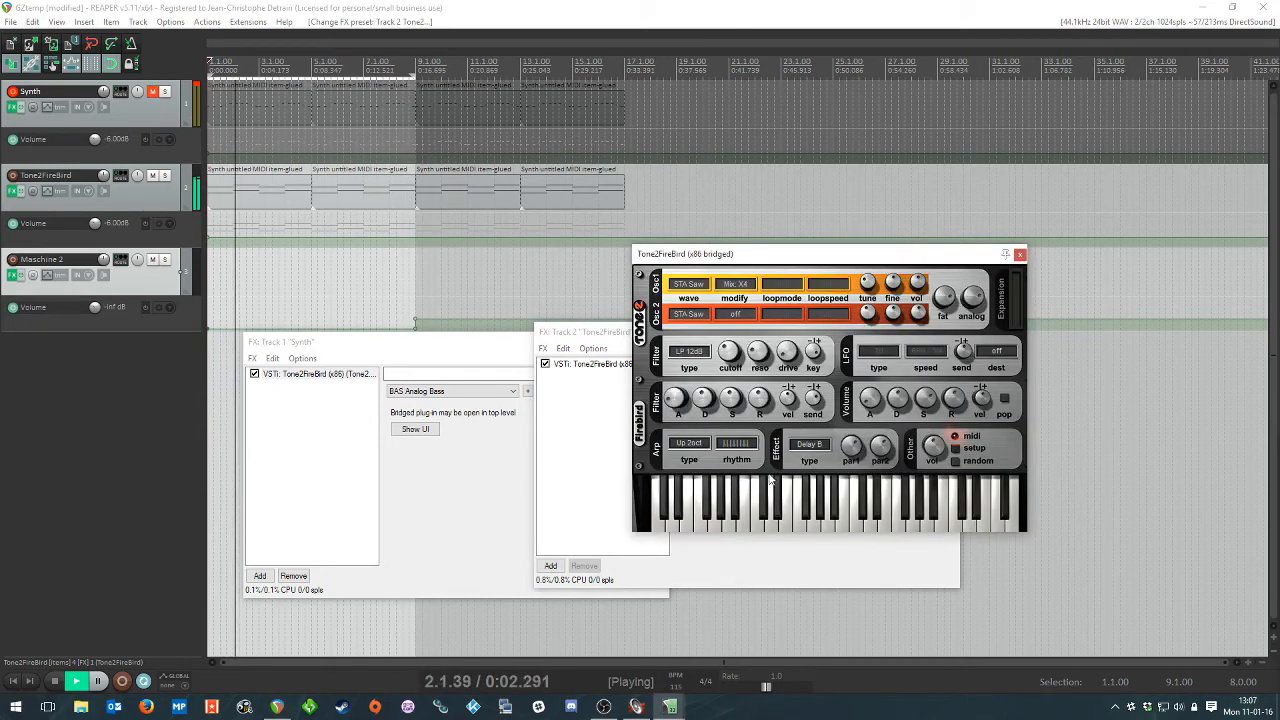
pyautogui.click(685, 456)
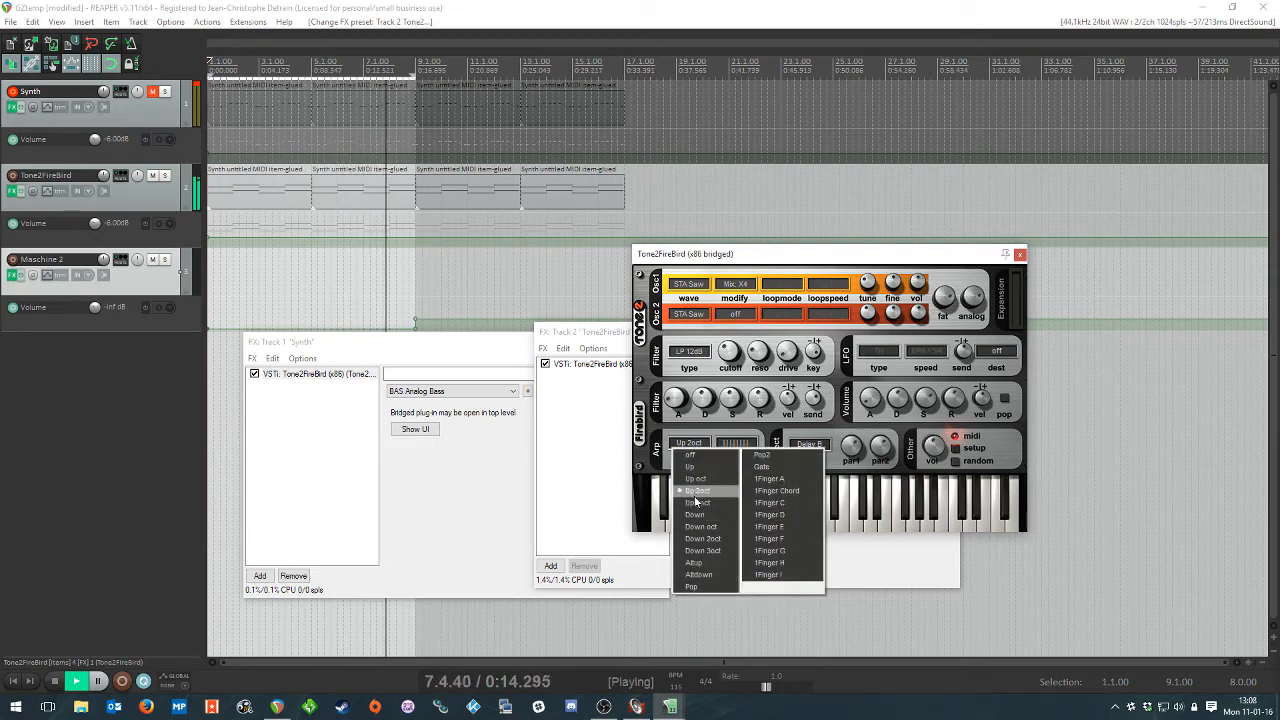
pyautogui.click(738, 444)
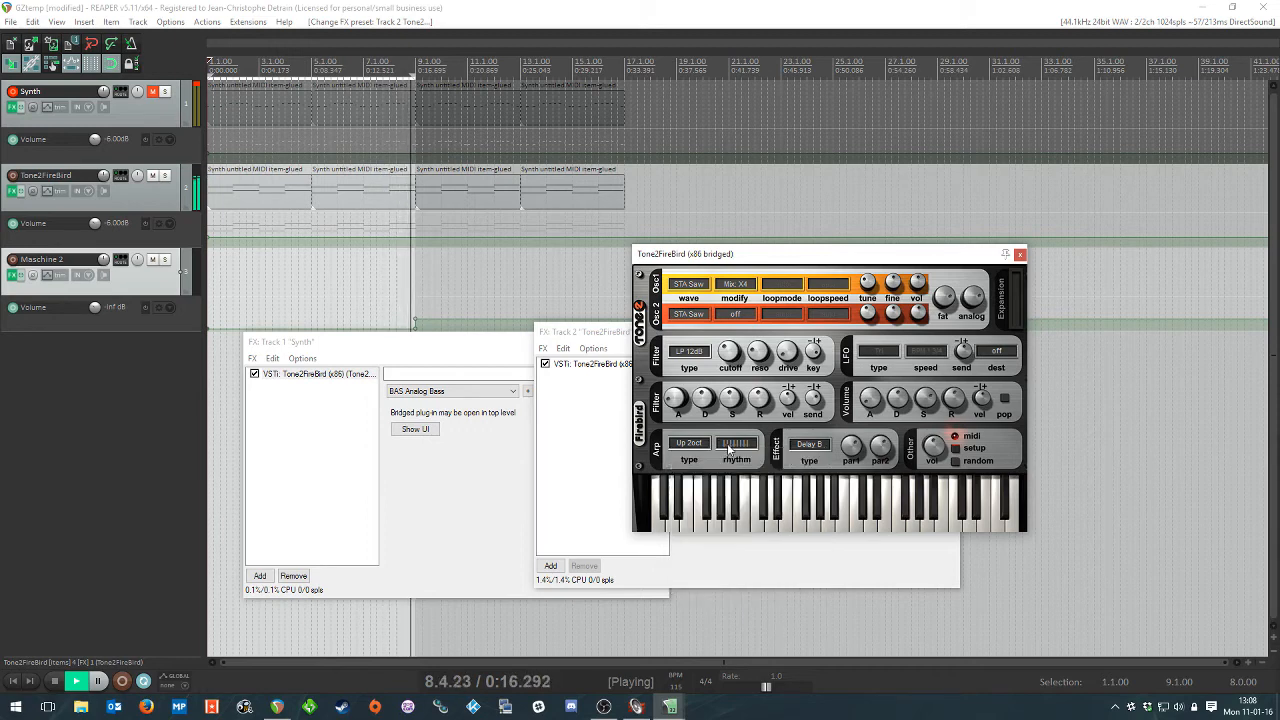
# Step: Try two other rhythm patterns for the Tone2FireBird arpeggiator, and sweep its filter cutoff down and back up
pyautogui.click(738, 444)
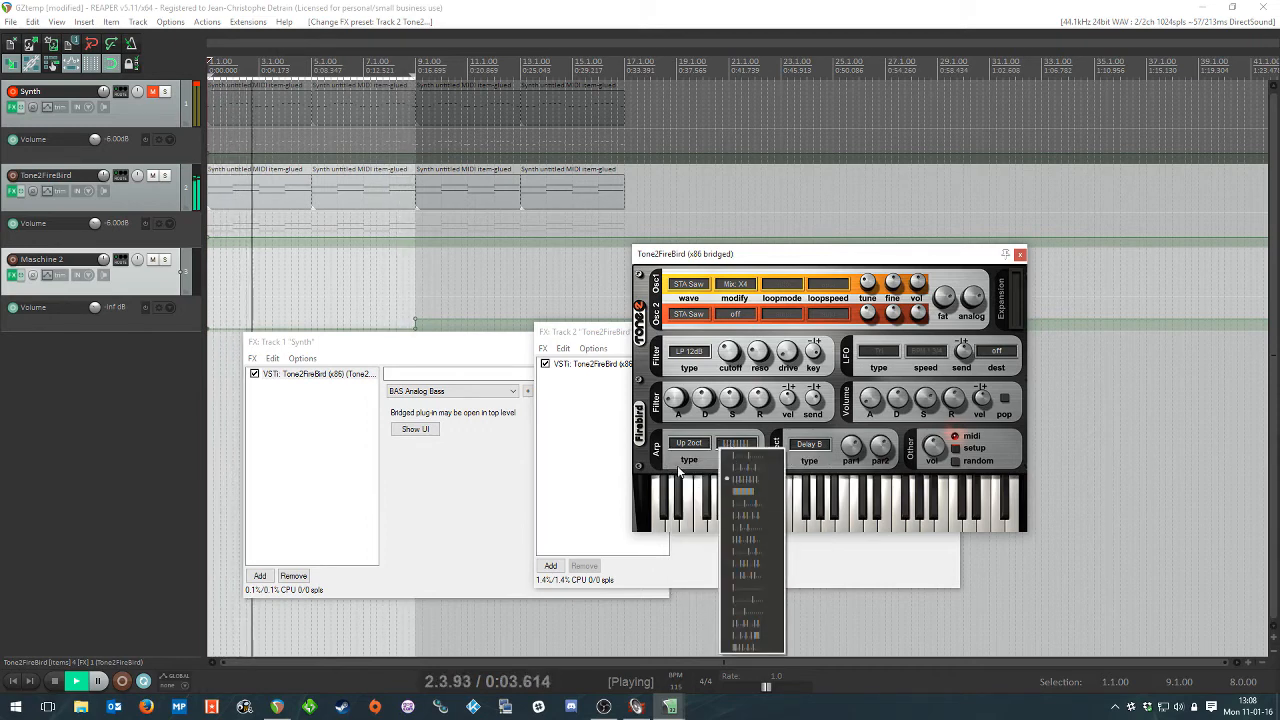
pyautogui.click(745, 517)
pyautogui.click(737, 446)
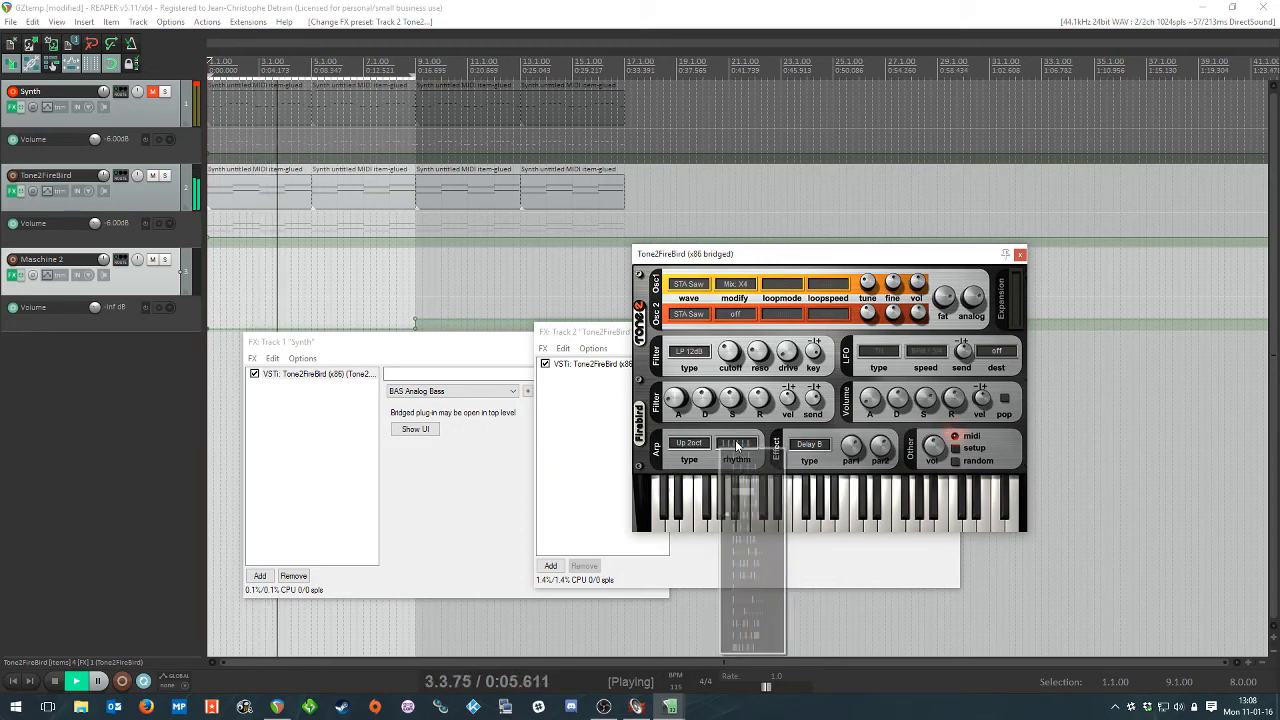
pyautogui.click(752, 562)
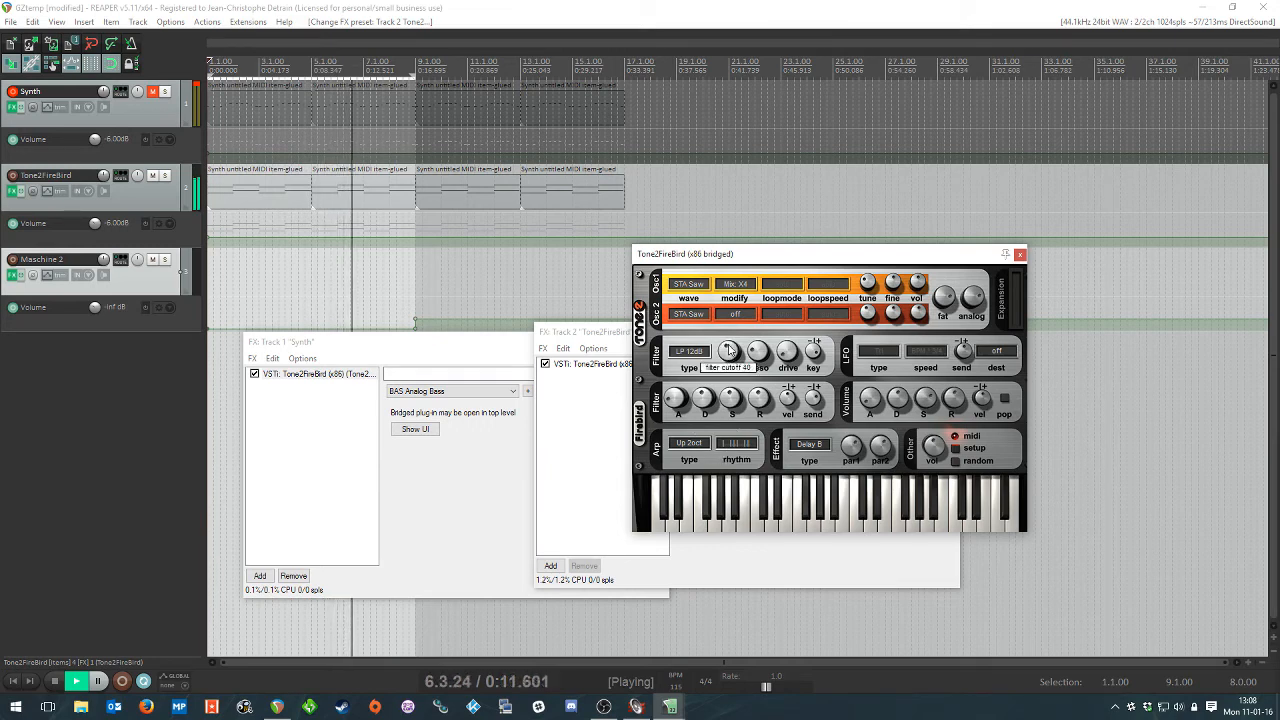
pyautogui.moveTo(729, 349); pyautogui.dragTo(733, 395)
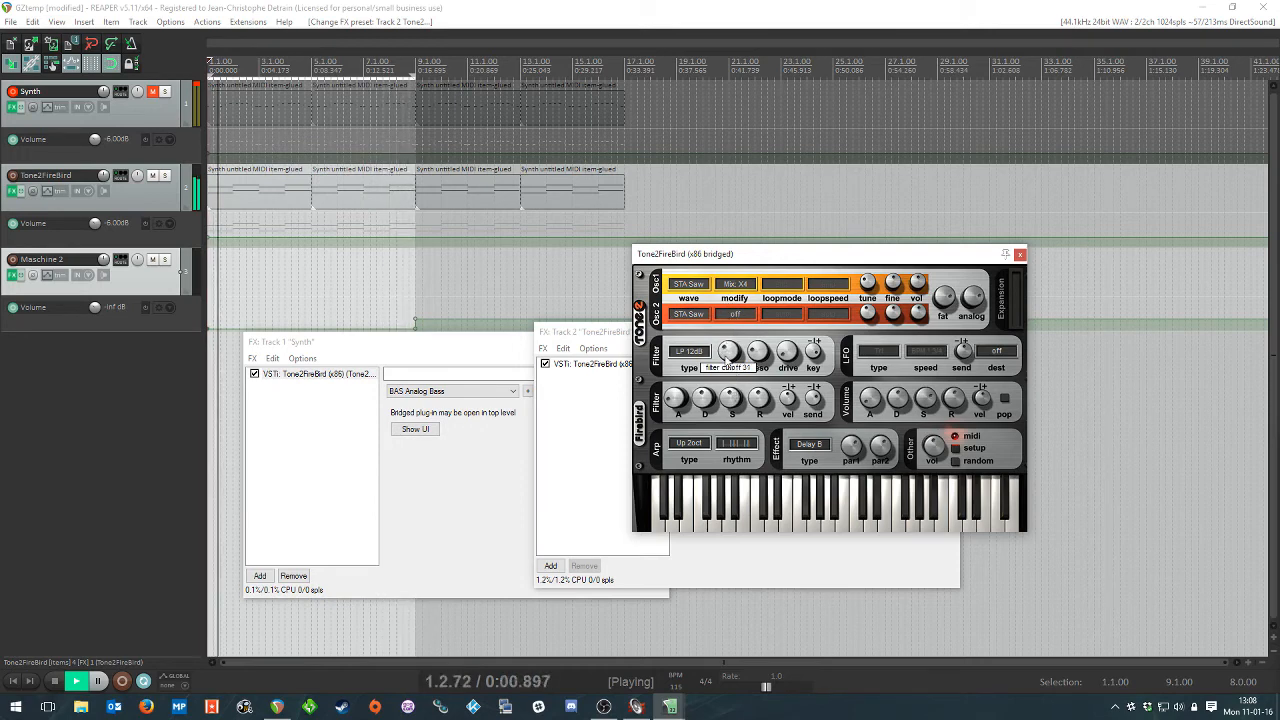
pyautogui.moveTo(733, 395); pyautogui.dragTo(731, 363)
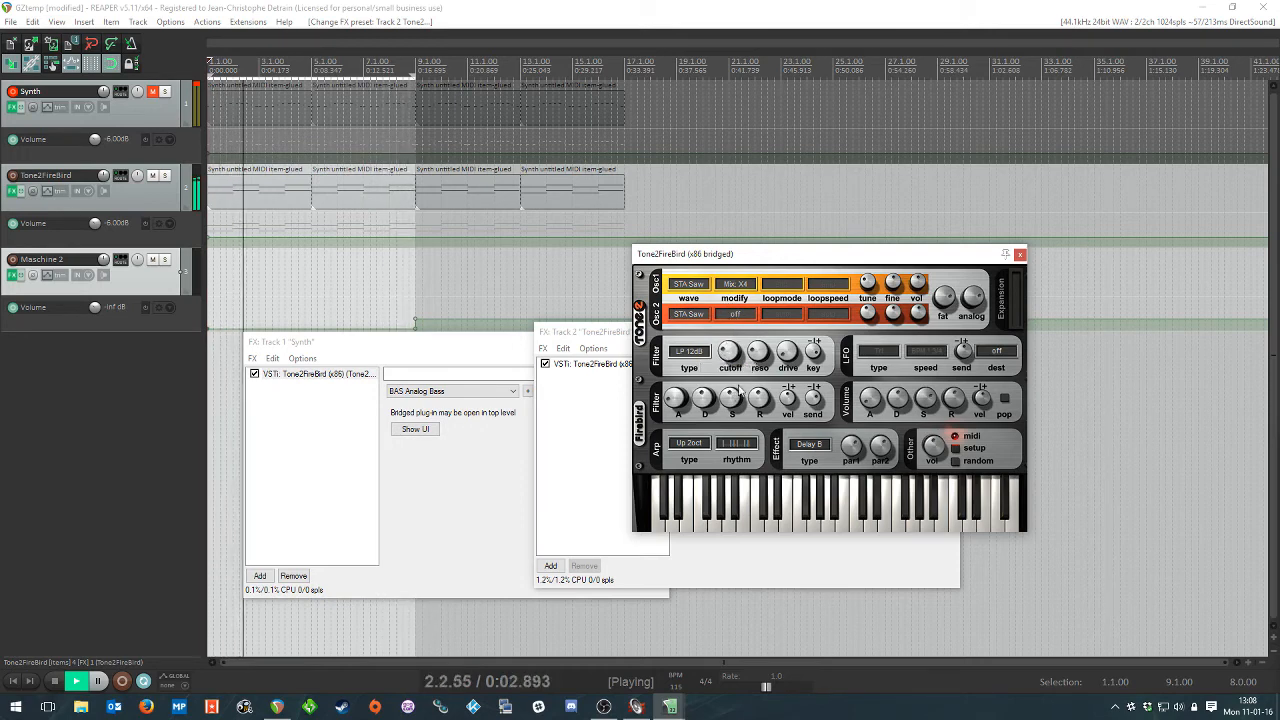
# Step: Examine the available effect types without changing Delay B, and view the plugin's setup page before returning to the synth controls
pyautogui.click(811, 448)
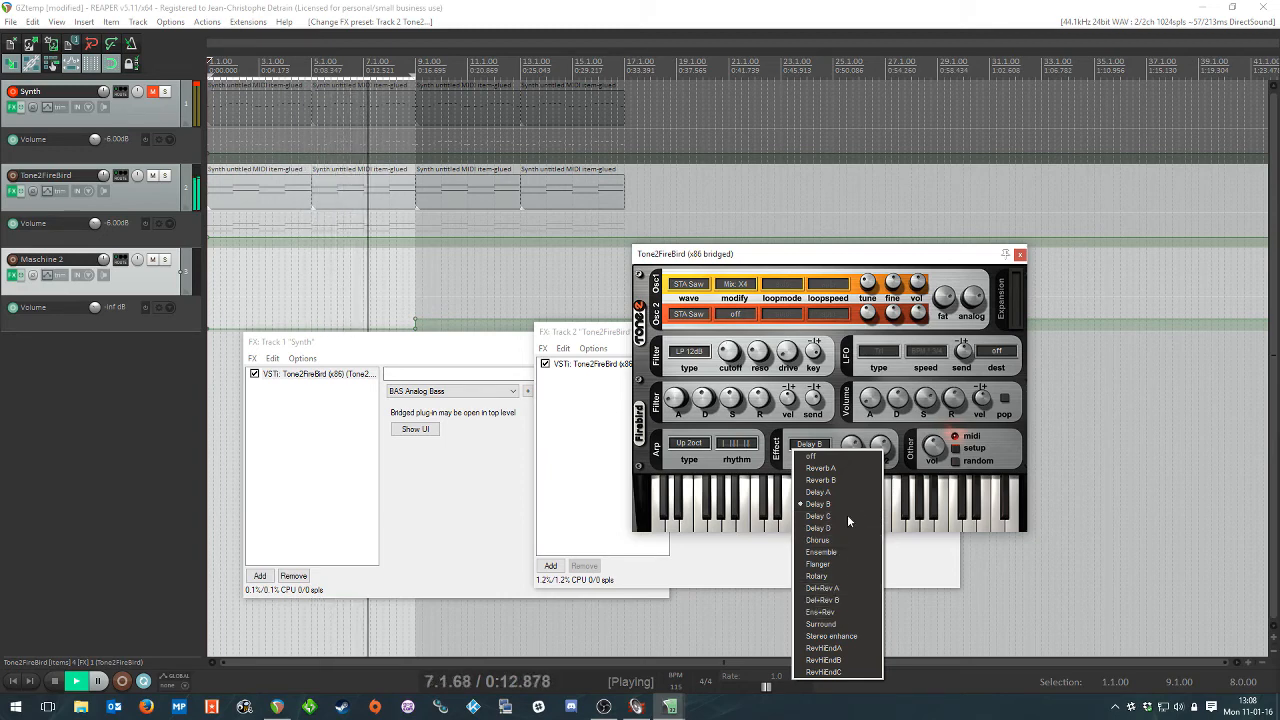
pyautogui.click(838, 435)
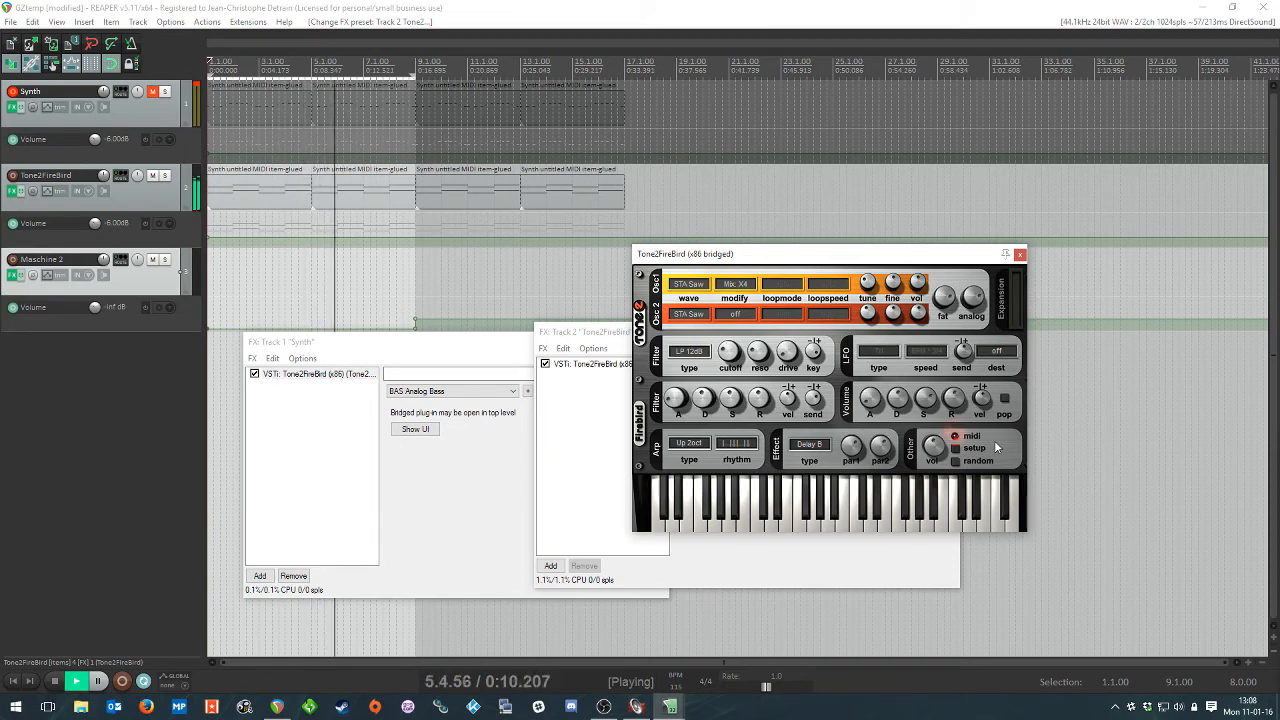
pyautogui.click(955, 449)
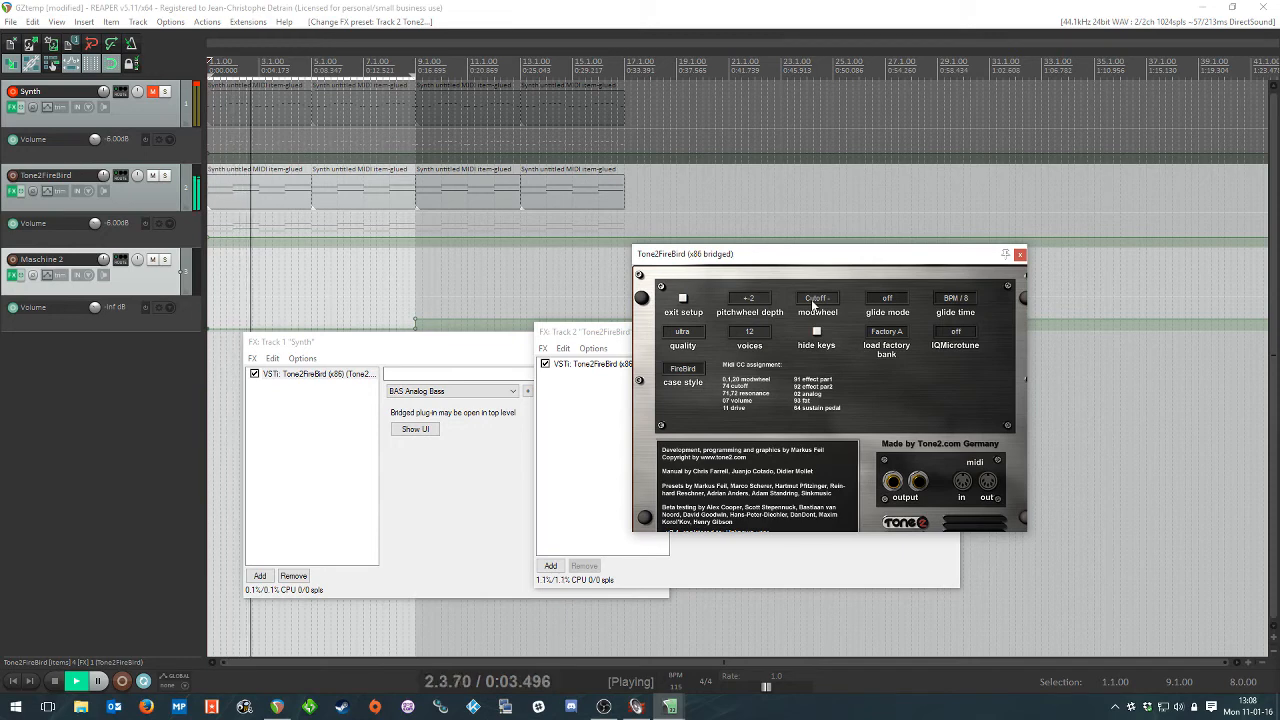
pyautogui.click(681, 299)
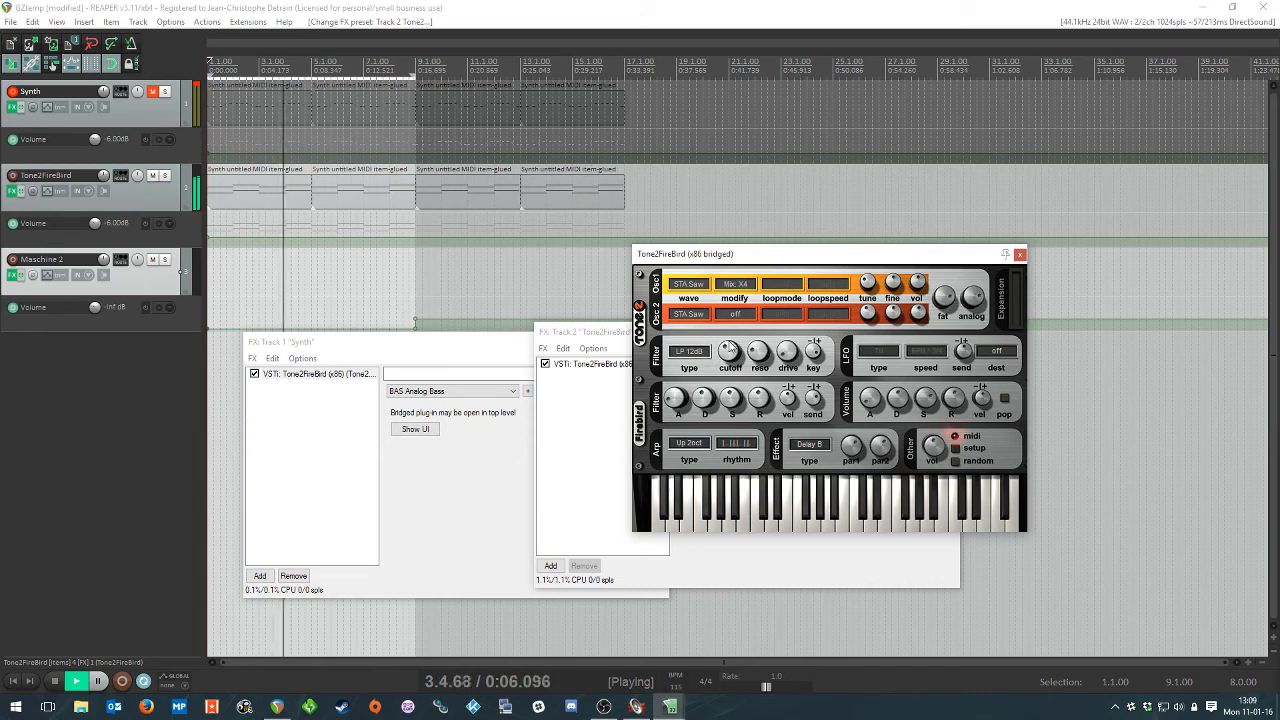
# Step: Lower the Tone2FireBird filter cutoff and raise it again, and unmute the Synth track so both tracks play together
pyautogui.moveTo(731, 349)
pyautogui.mouseDown()
pyautogui.moveTo(732, 322)
pyautogui.moveTo(735, 374)
pyautogui.mouseUp()
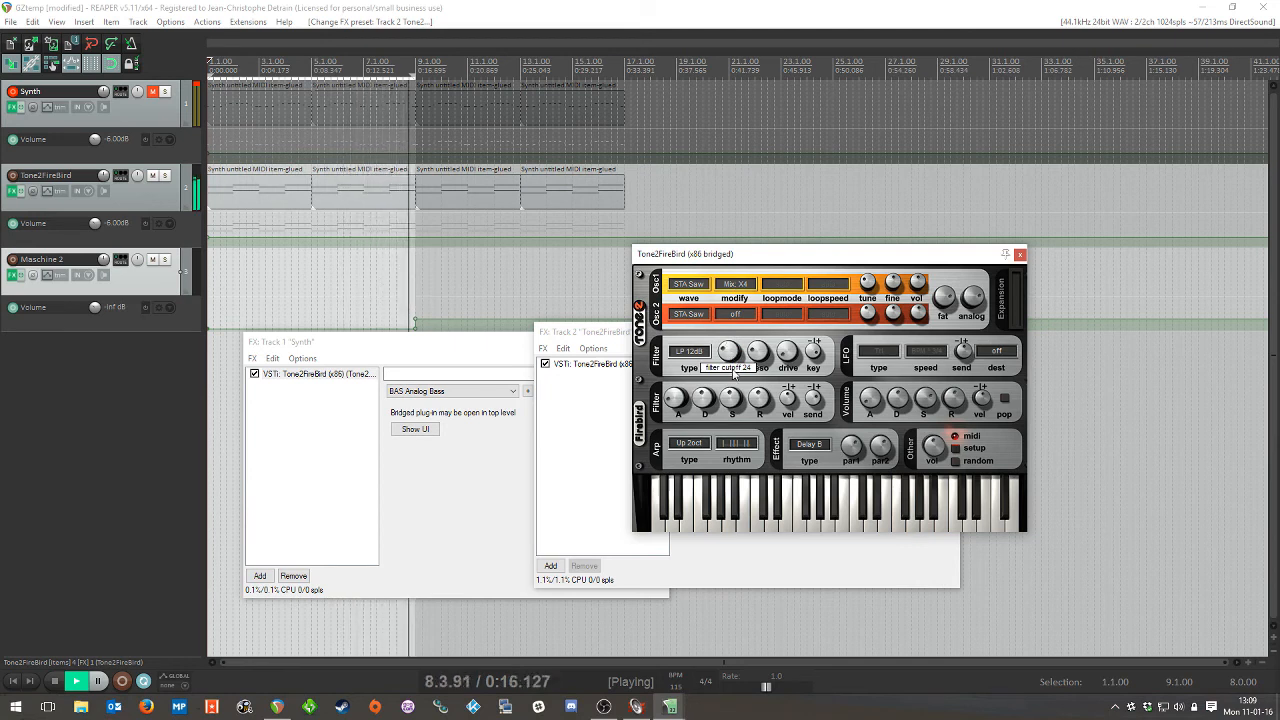
pyautogui.moveTo(734, 374); pyautogui.dragTo(738, 352)
pyautogui.click(152, 91)
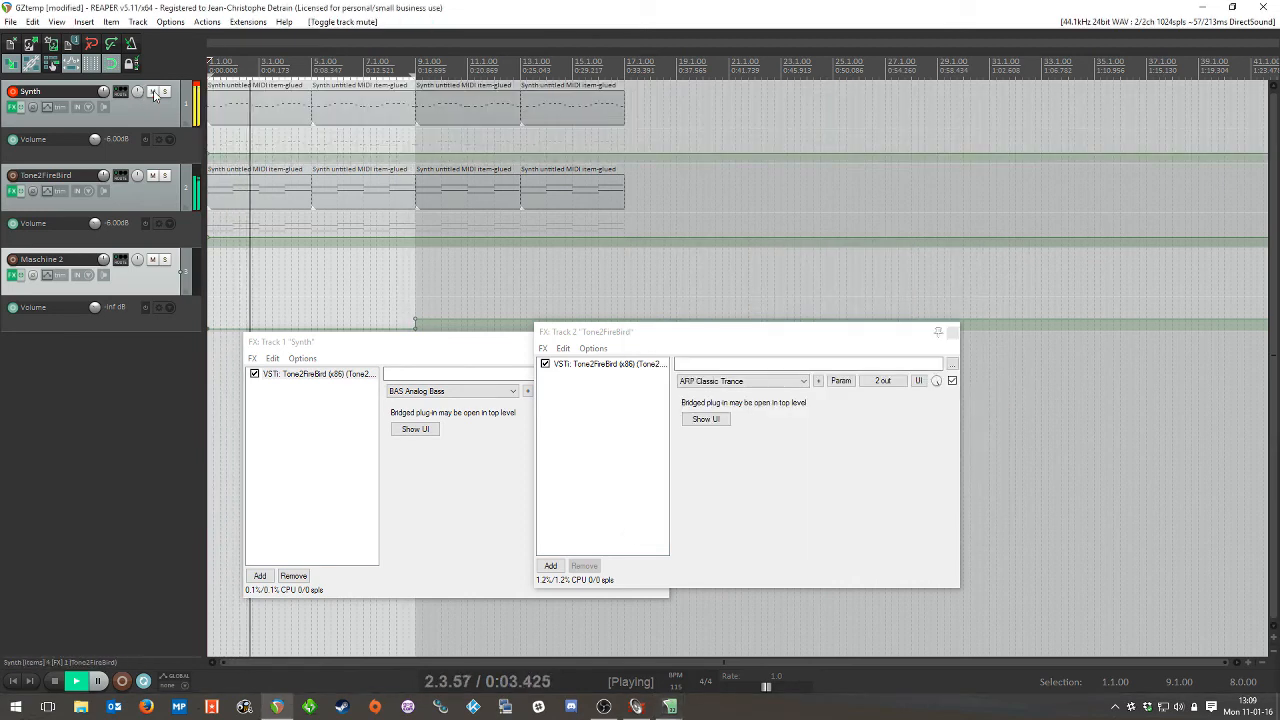
# Step: Bring up the Firebird interfaces of both tracks and adjust the Synth track's filter cutoff to about 50
pyautogui.click(706, 419)
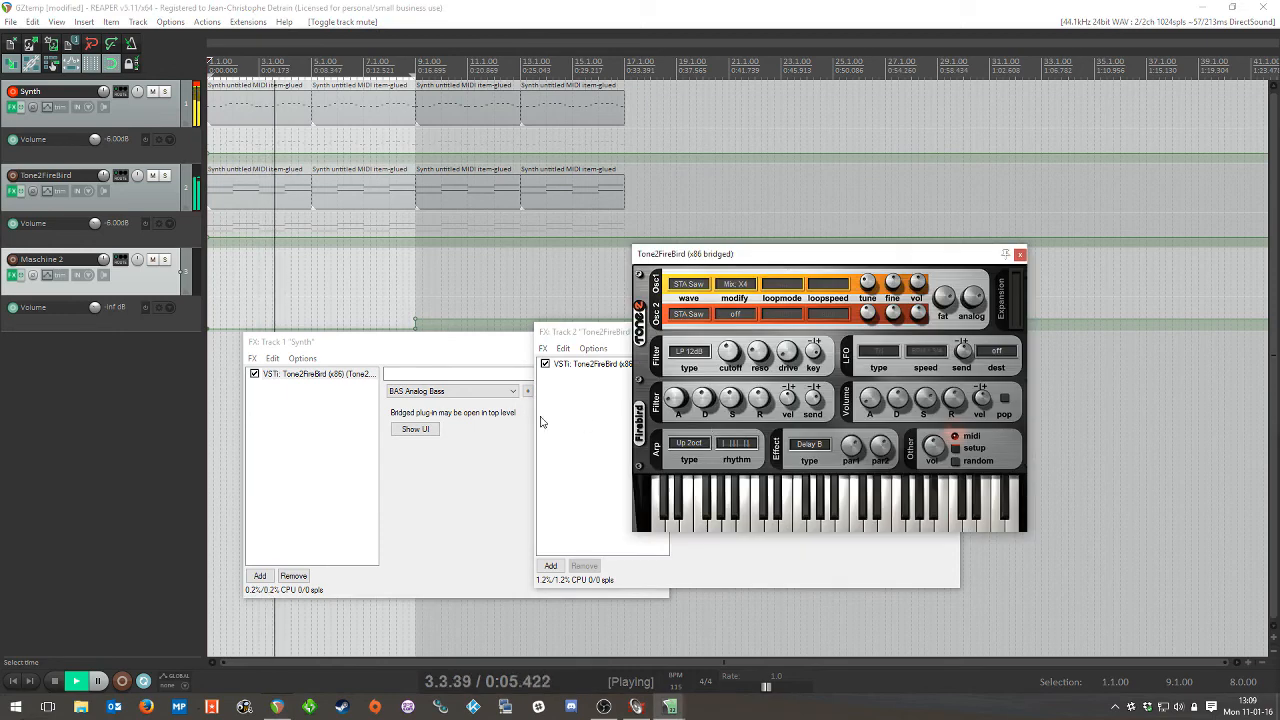
pyautogui.click(417, 430)
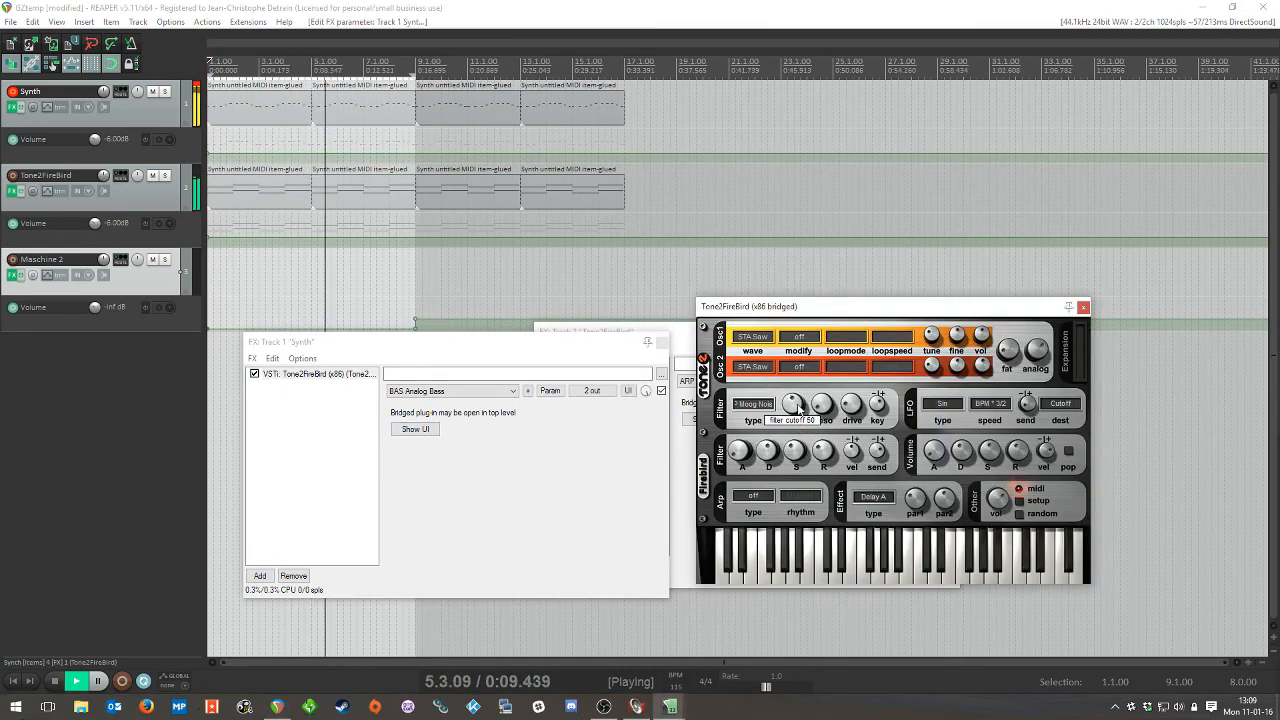
# Step: Turn off repeat playback and set the time selection from 9.1.00 to 17.1.00
pyautogui.click(144, 681)
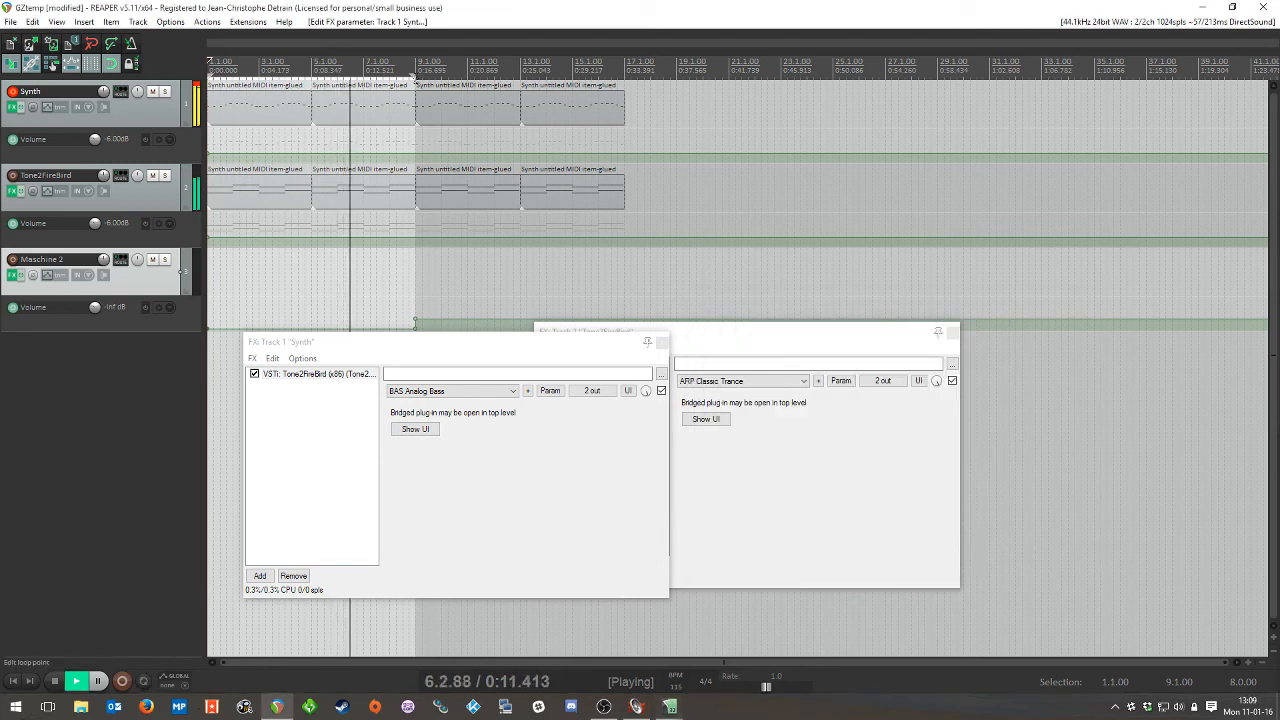
pyautogui.moveTo(416, 76); pyautogui.dragTo(622, 76)
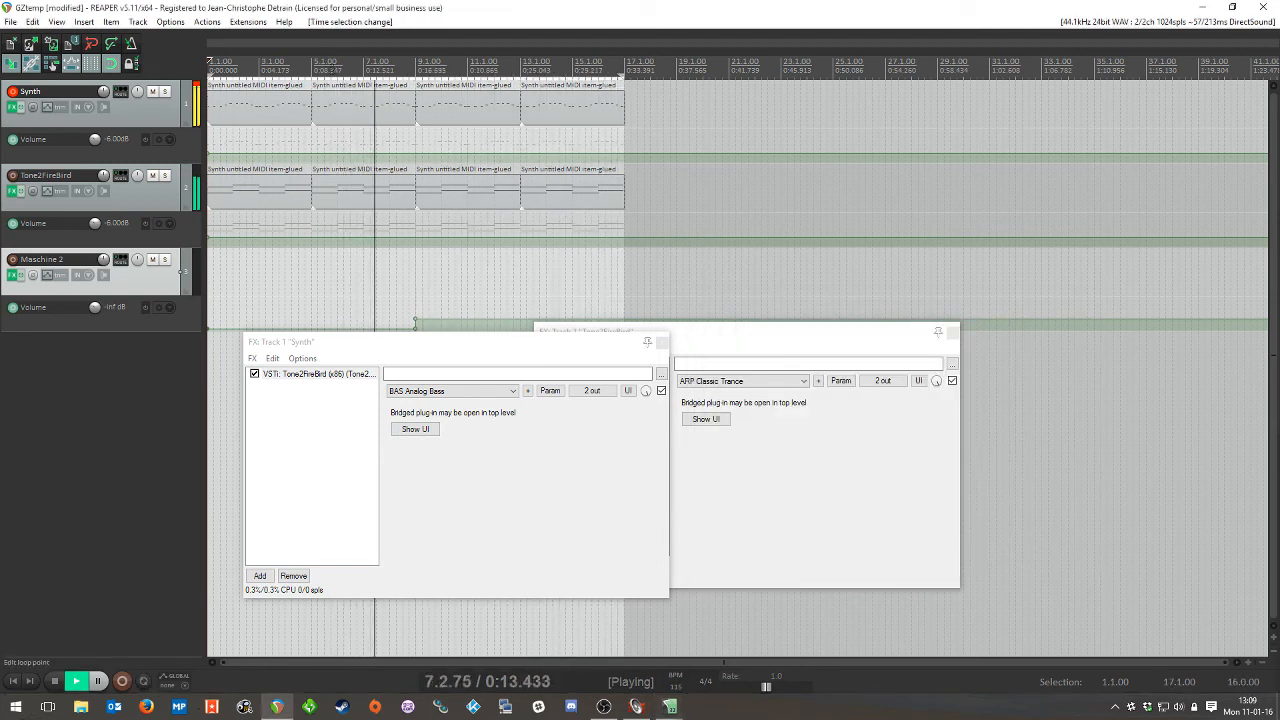
pyautogui.moveTo(209, 75); pyautogui.dragTo(416, 76)
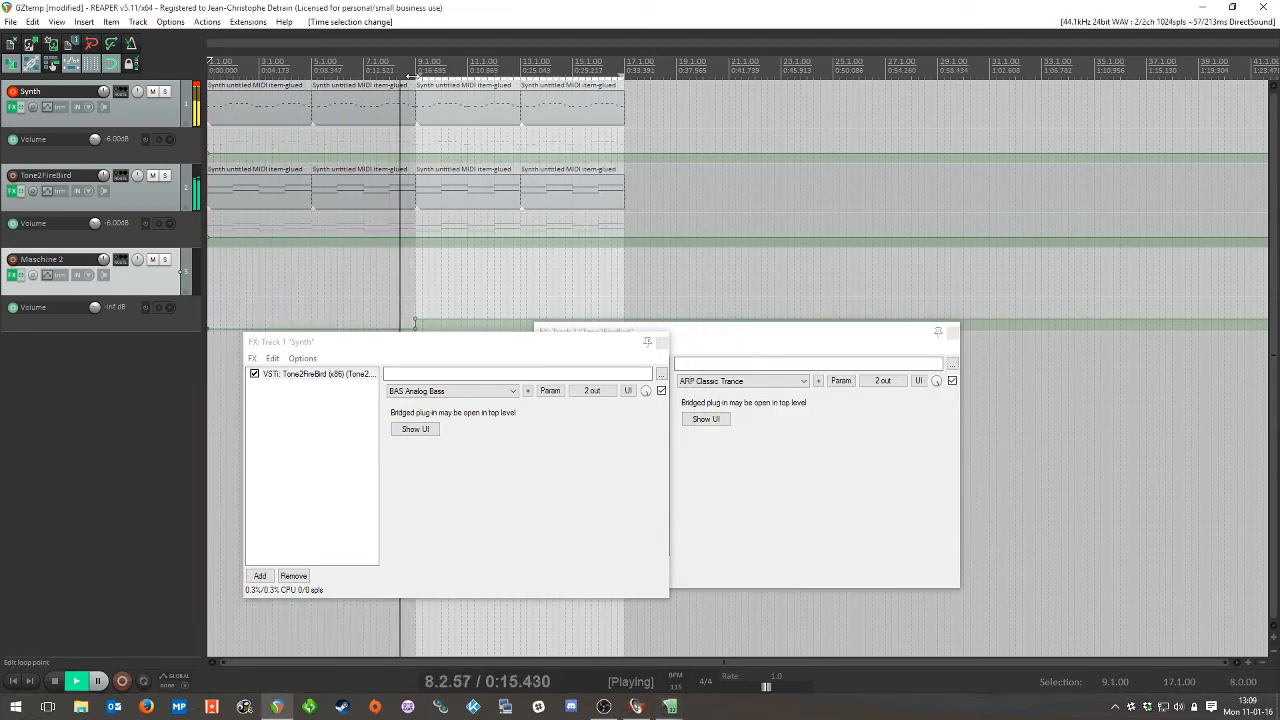
# Step: Set the Synth track's Firebird filter cutoff to about 79 and reopen the Tone2FireBird track's plugin interface
pyautogui.click(415, 429)
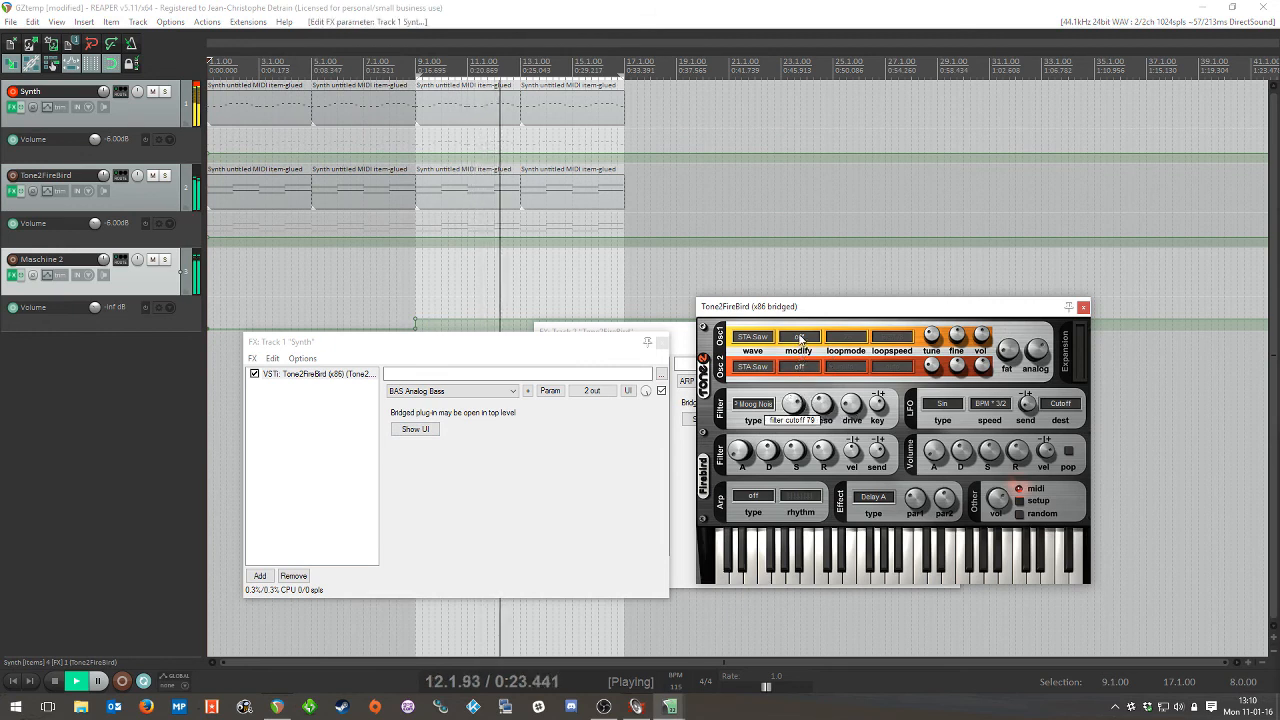
pyautogui.click(641, 328)
pyautogui.click(711, 421)
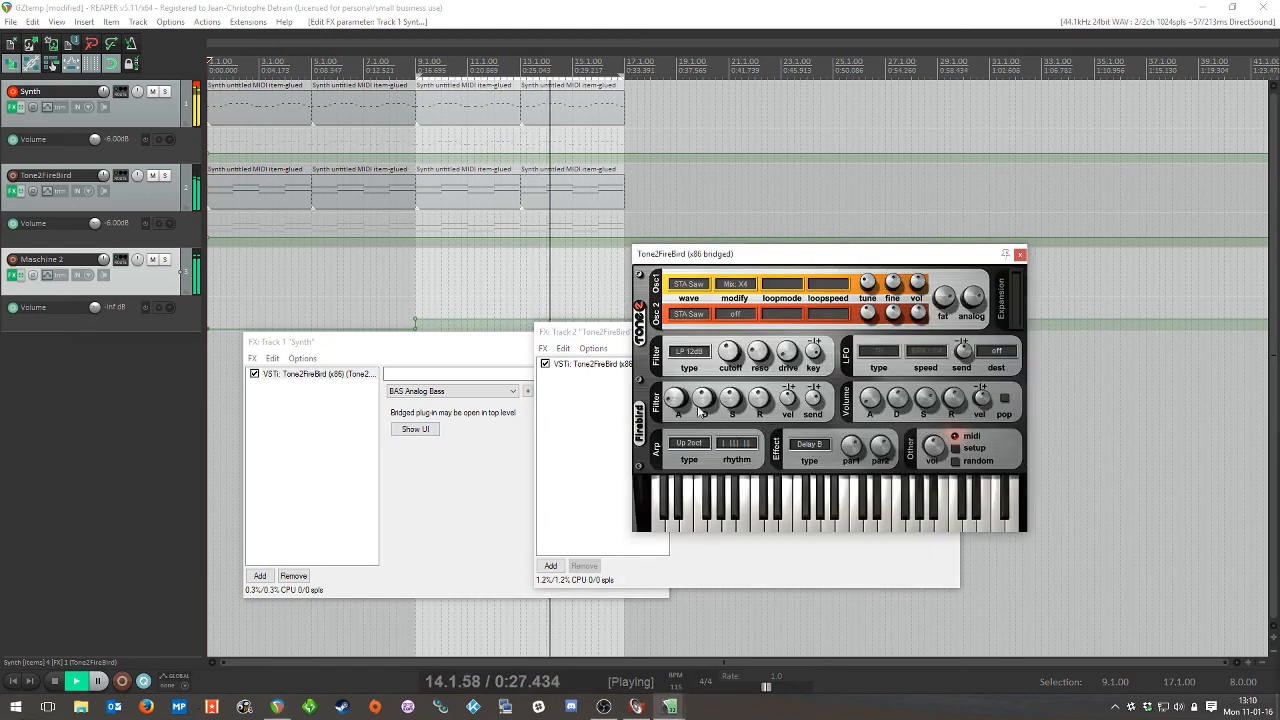